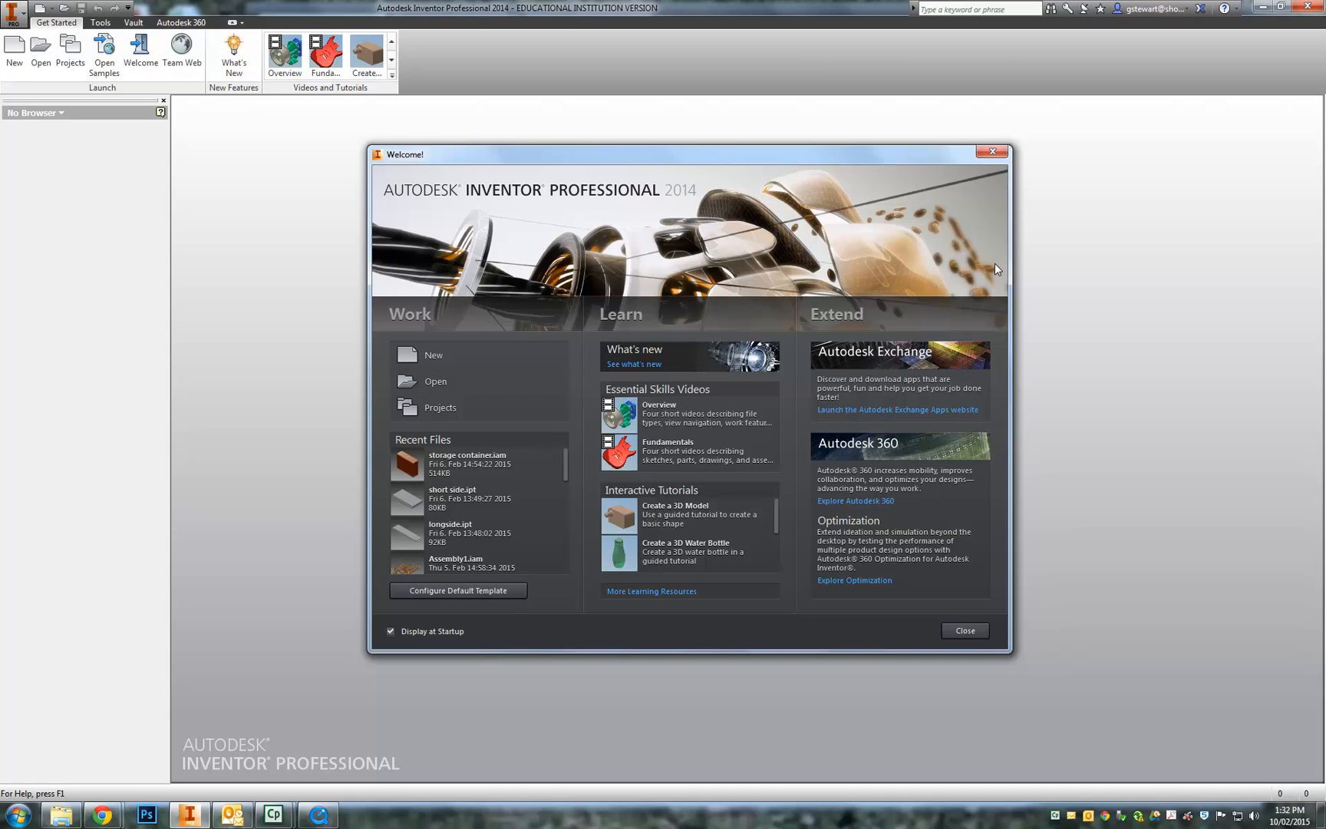
- Browse the Welcome screen's Recent Files and Interactive Tutorials lists, then close it
left_click(993, 152)
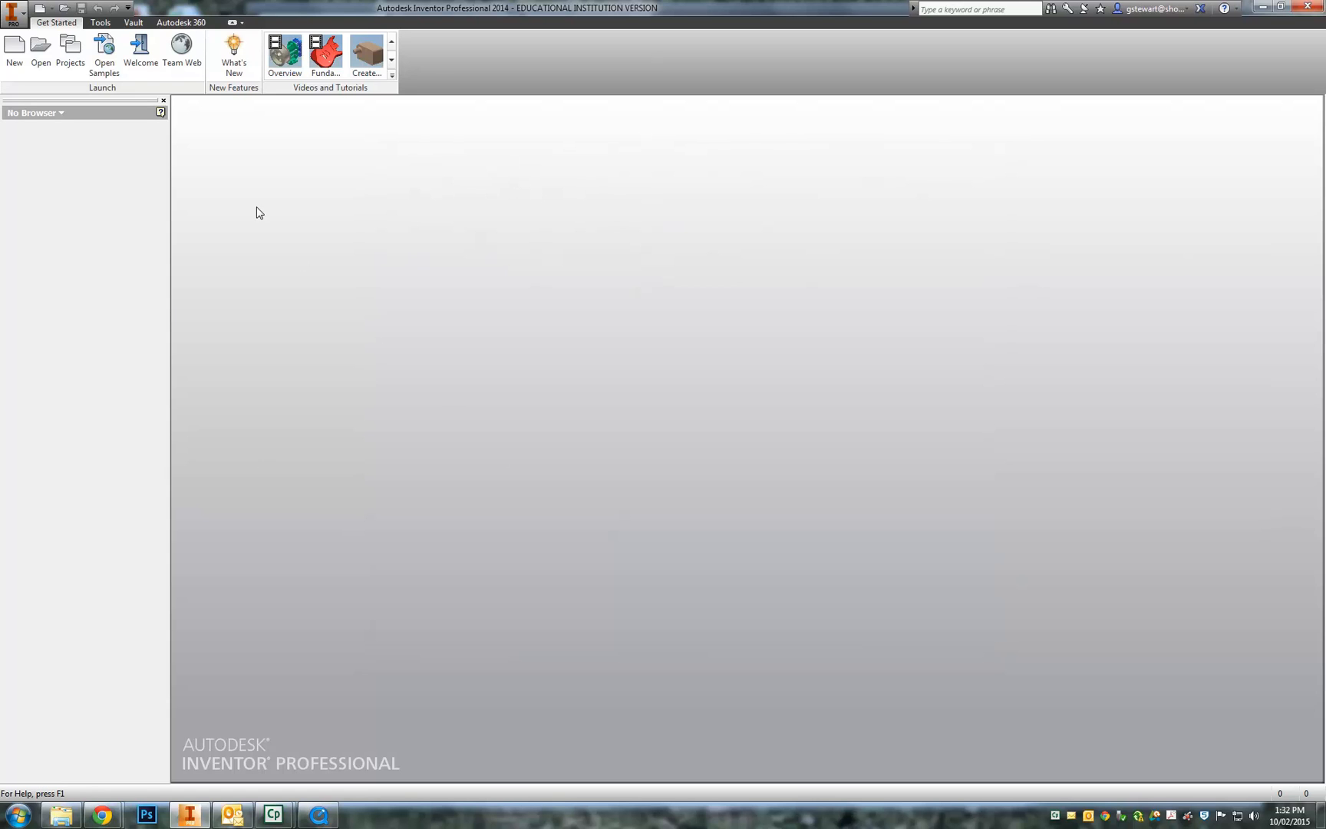
left_click(148, 62)
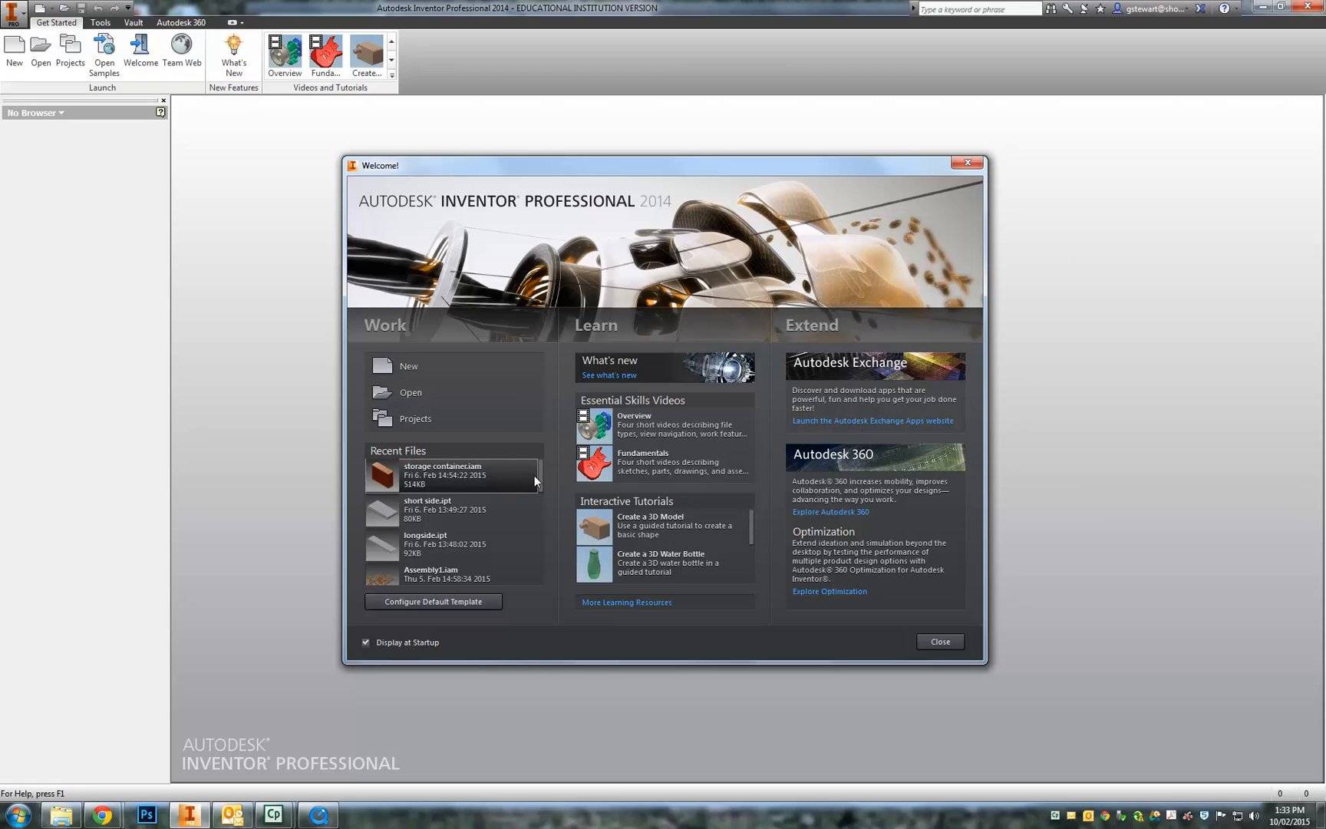
mouse_move(540, 475)
left_mouse_down()
mouse_move(549, 539)
mouse_move(544, 464)
mouse_move(548, 549)
mouse_move(546, 472)
left_mouse_up()
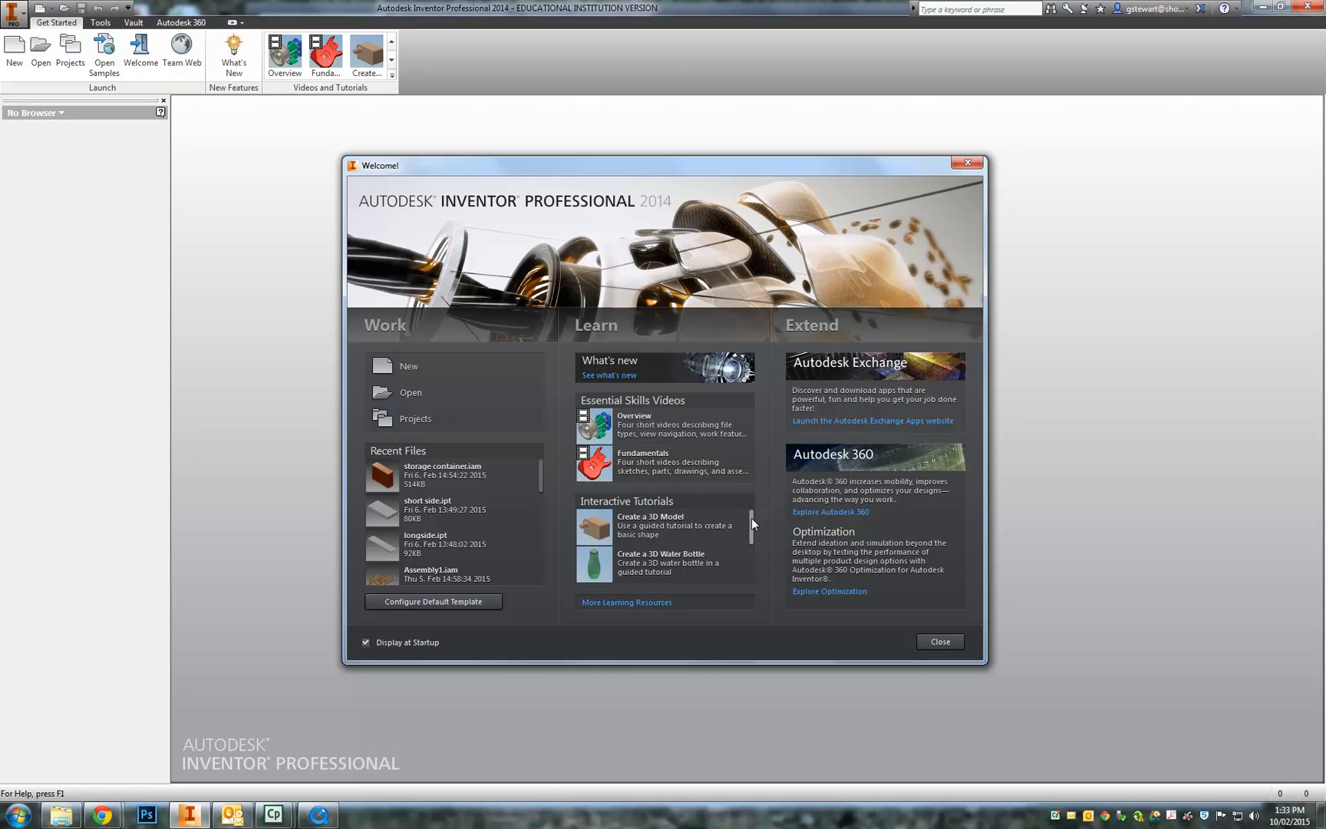
mouse_move(756, 512)
left_mouse_down()
mouse_move(757, 562)
mouse_move(752, 517)
left_mouse_up()
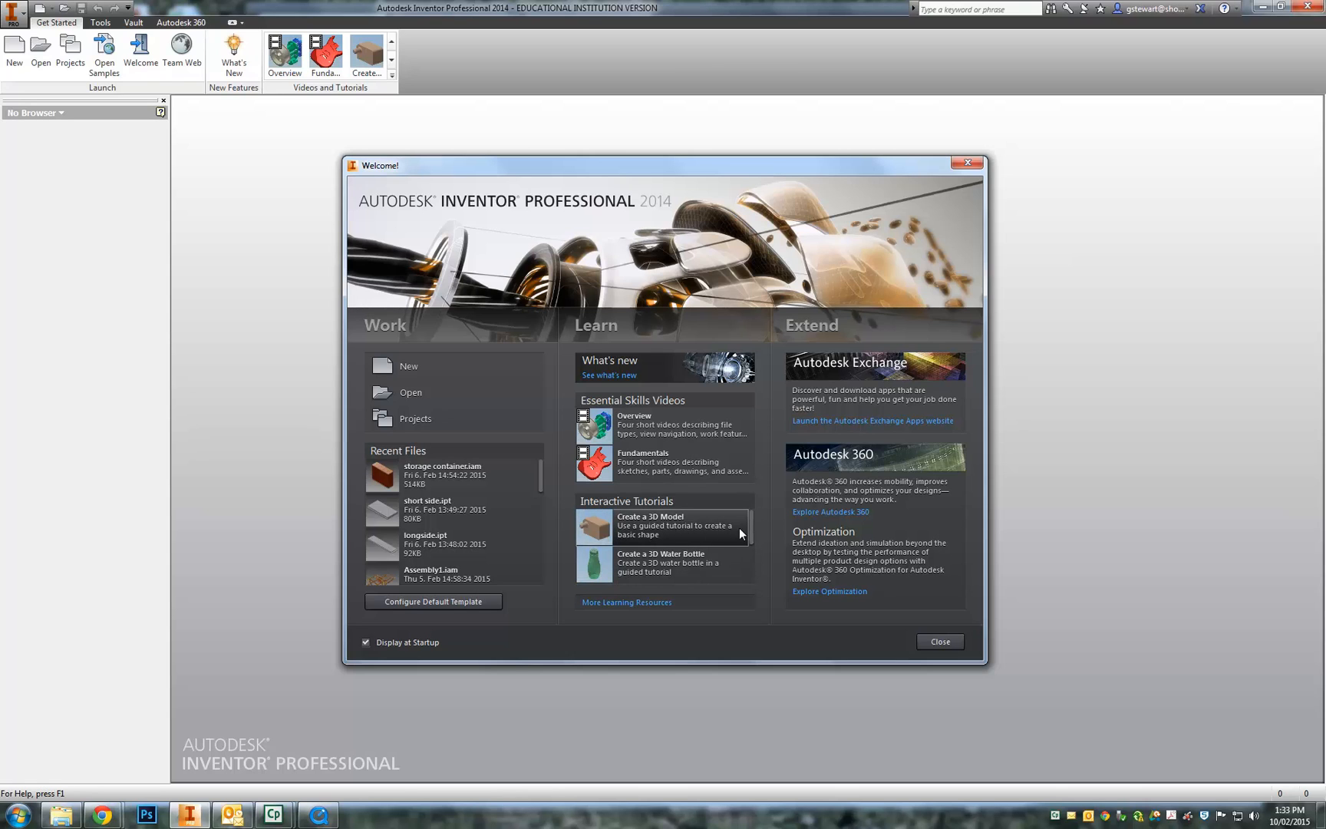
scroll(752, 529, "down", 1)
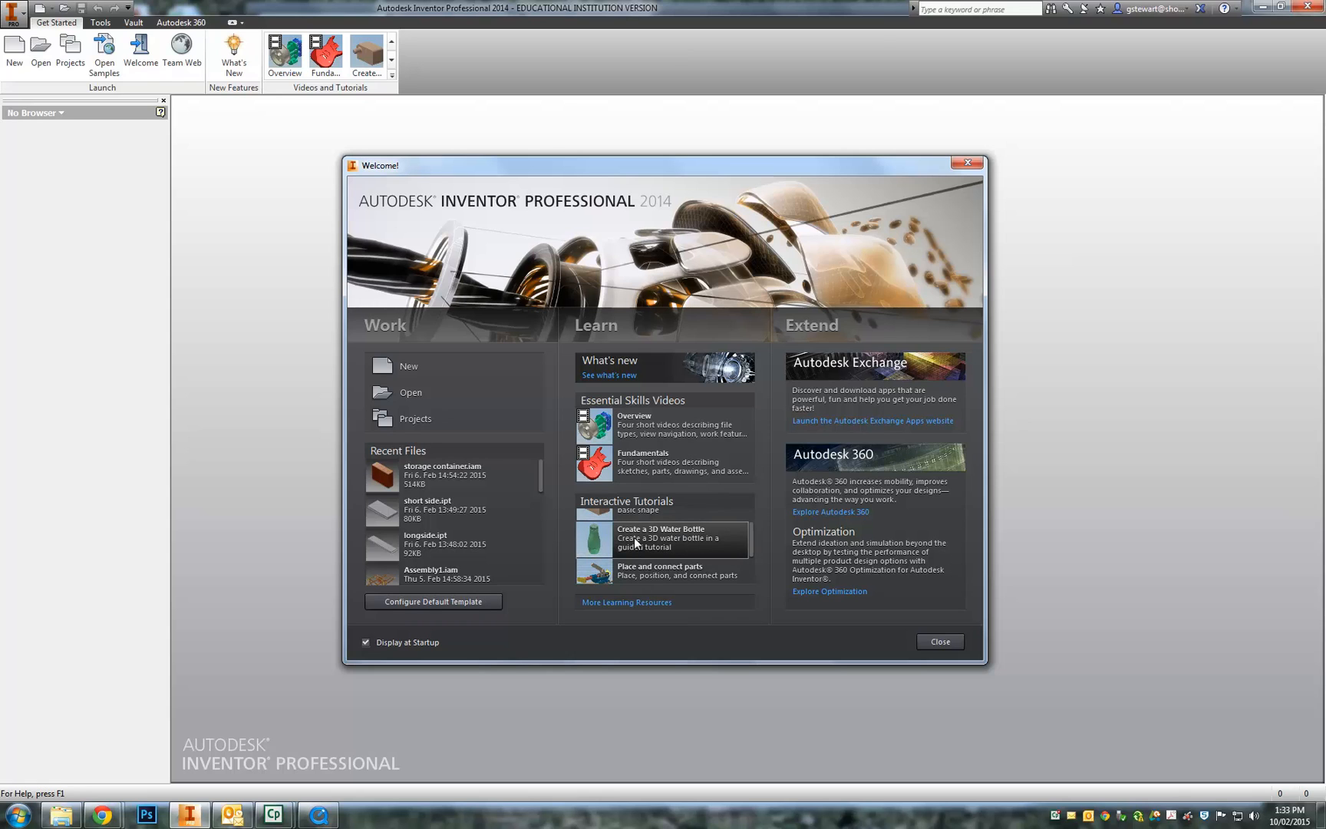
left_click_drag(750, 535, 750, 560)
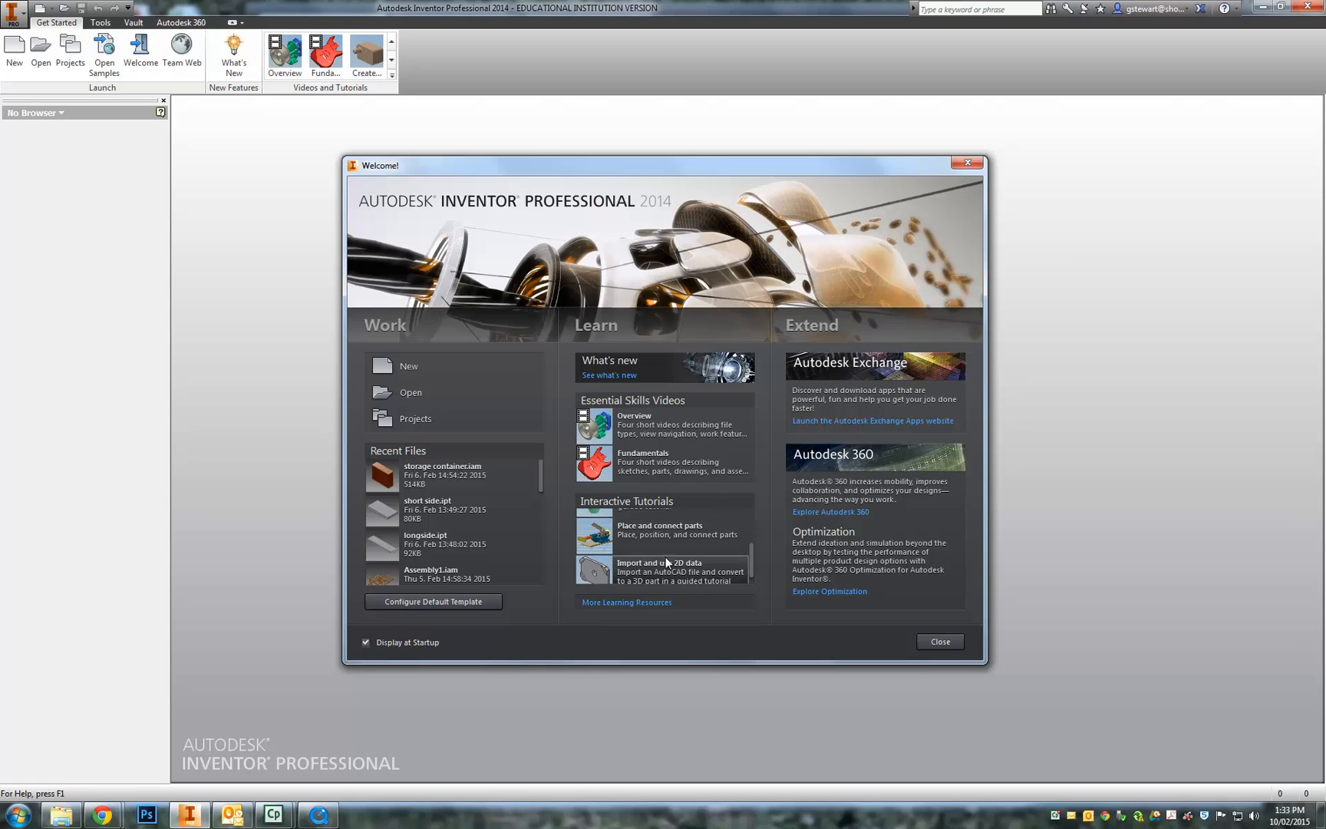
left_click_drag(750, 556, 751, 527)
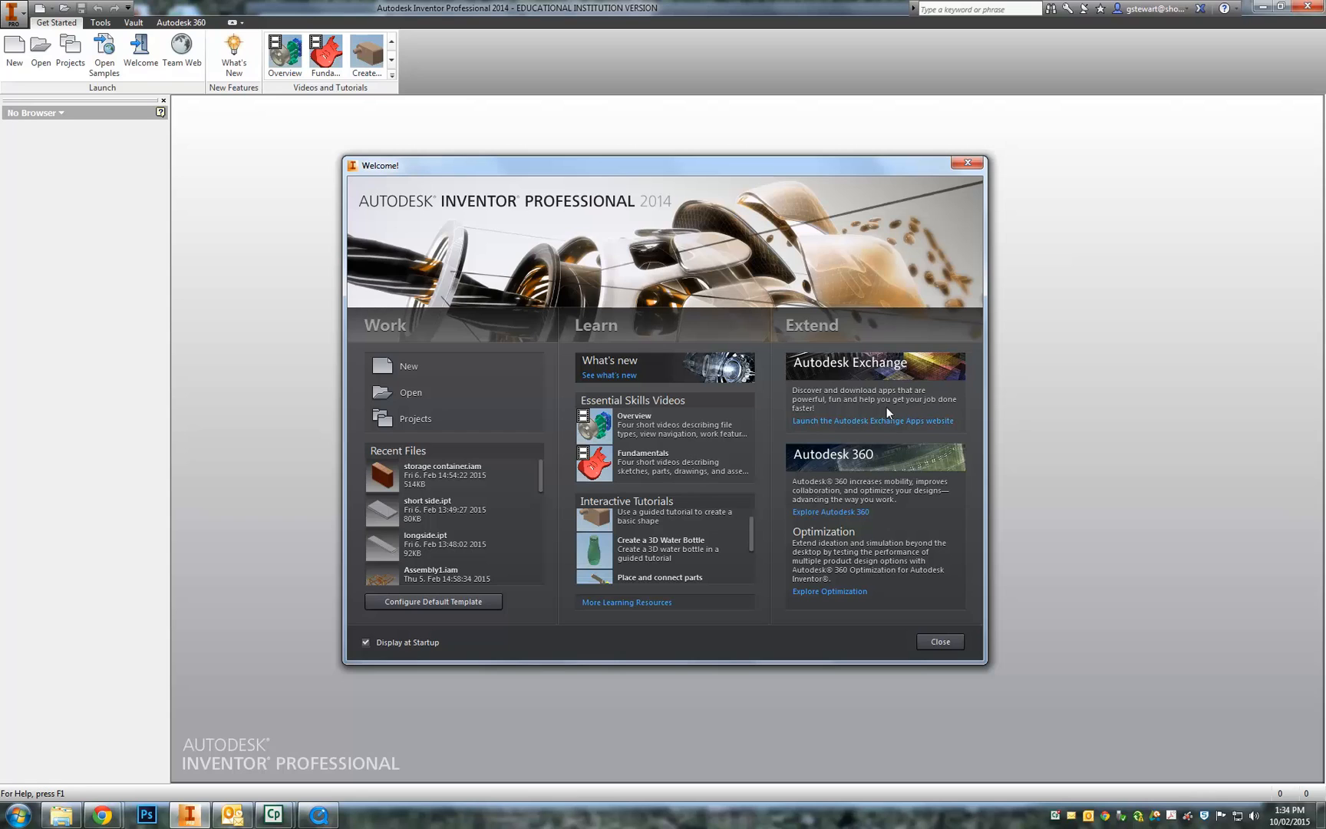
left_click(939, 643)
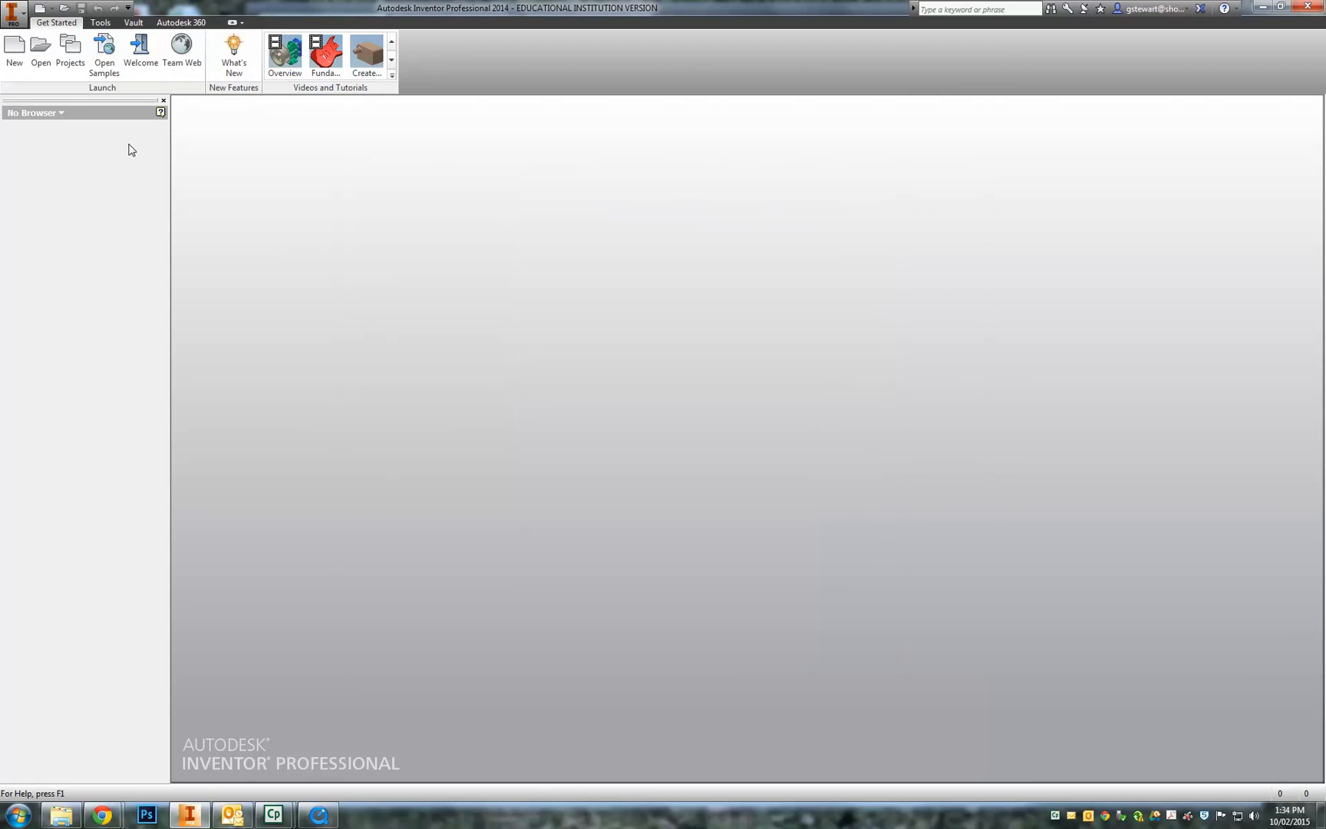
- Preview the New document kinds, then bring up Create New File on its Metric templates
left_click(52, 10)
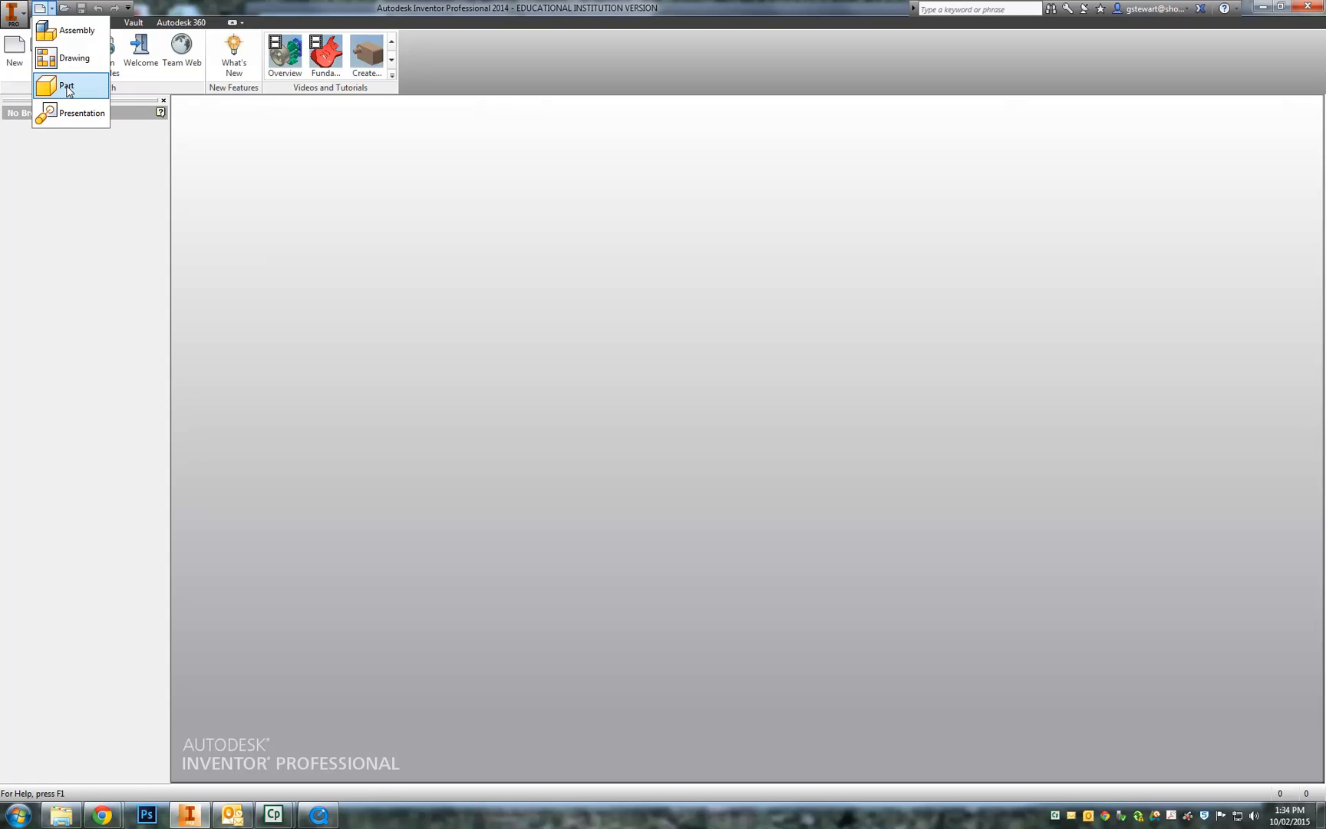
left_click(212, 154)
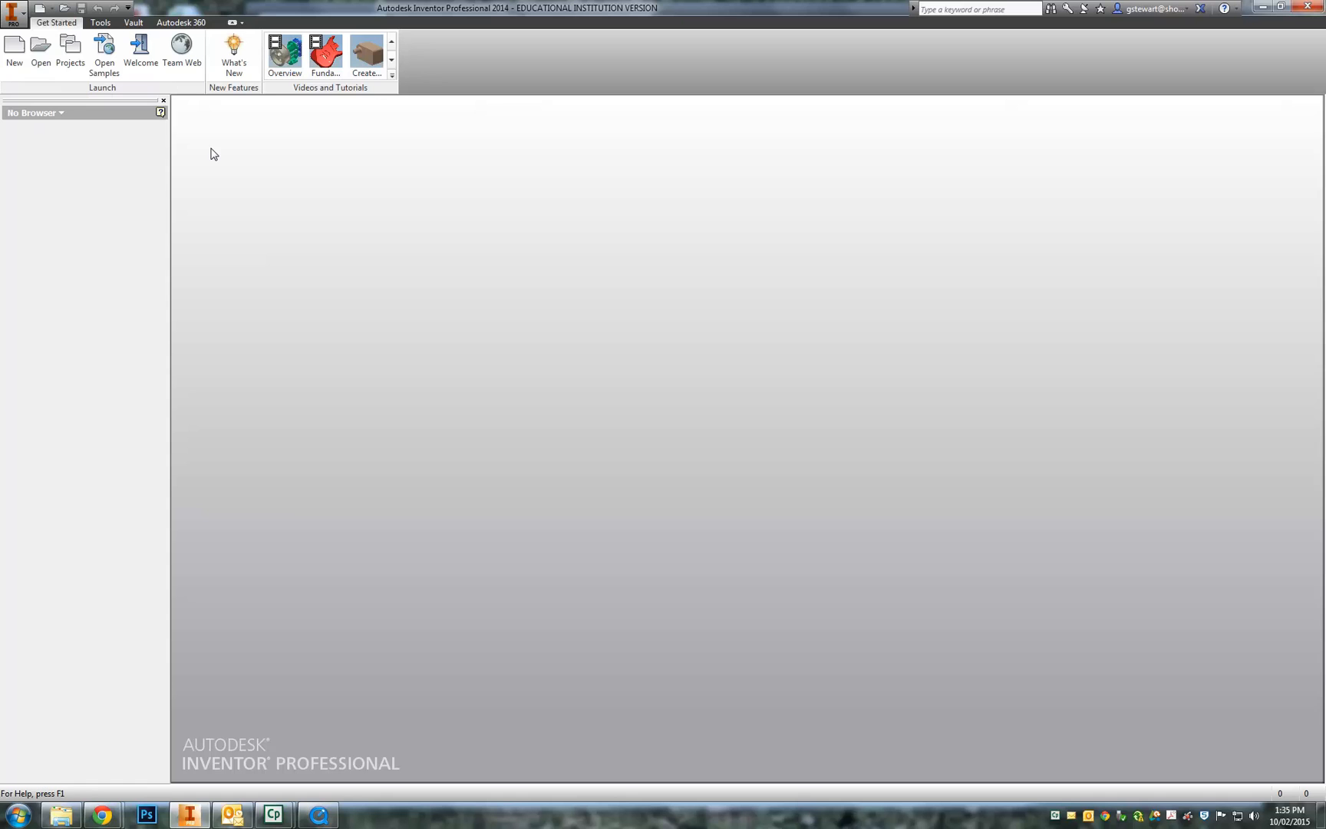
left_click(40, 9)
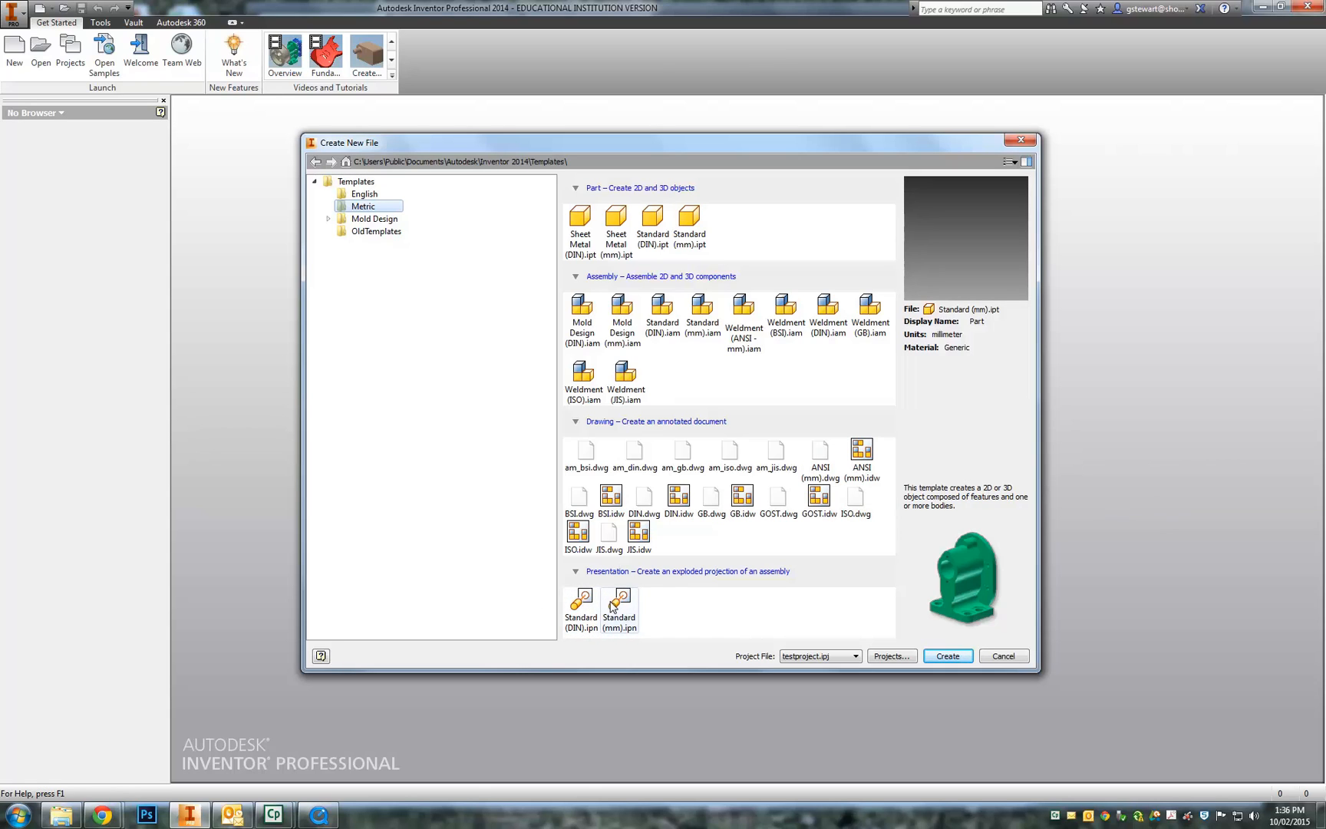
- Create Part3 from the Standard (mm).ipt template
left_click(691, 221)
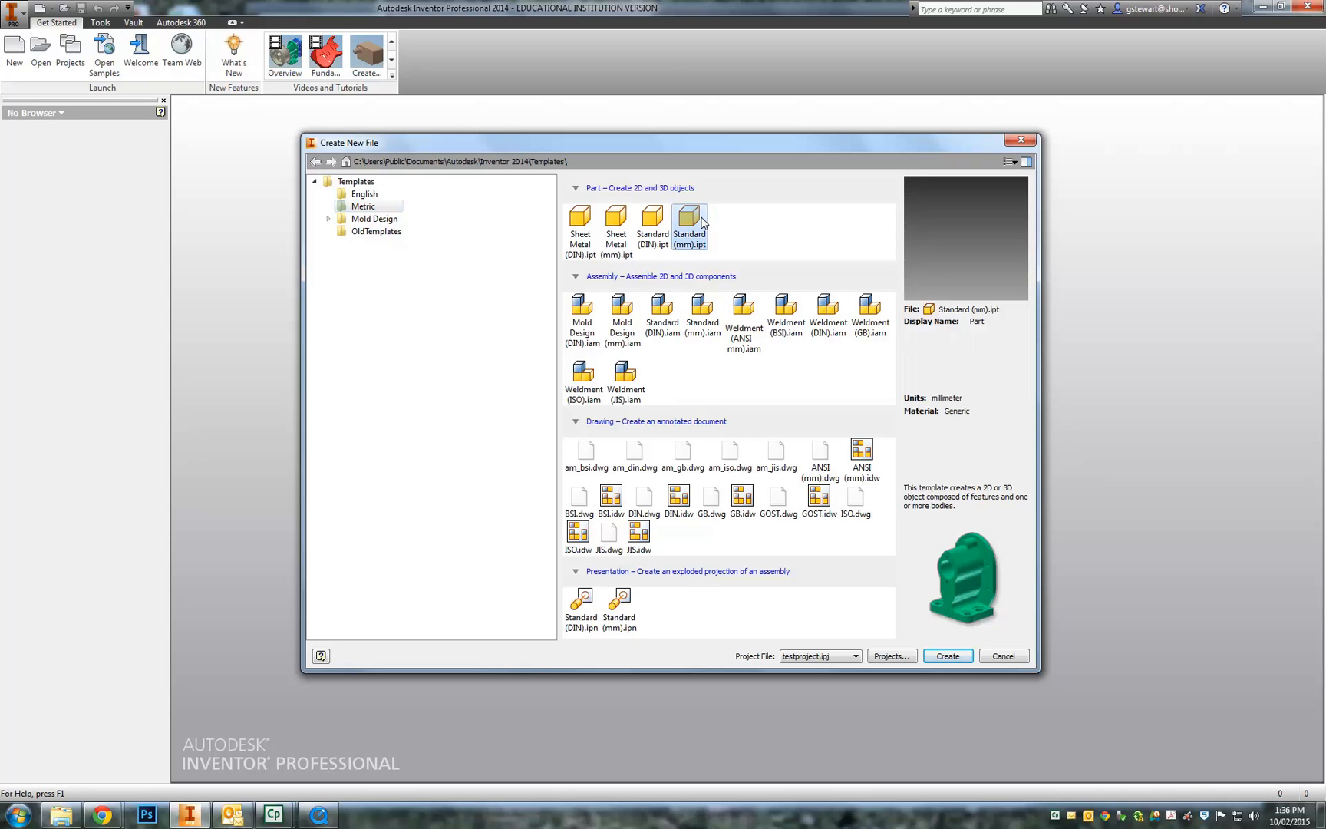
left_click(946, 656)
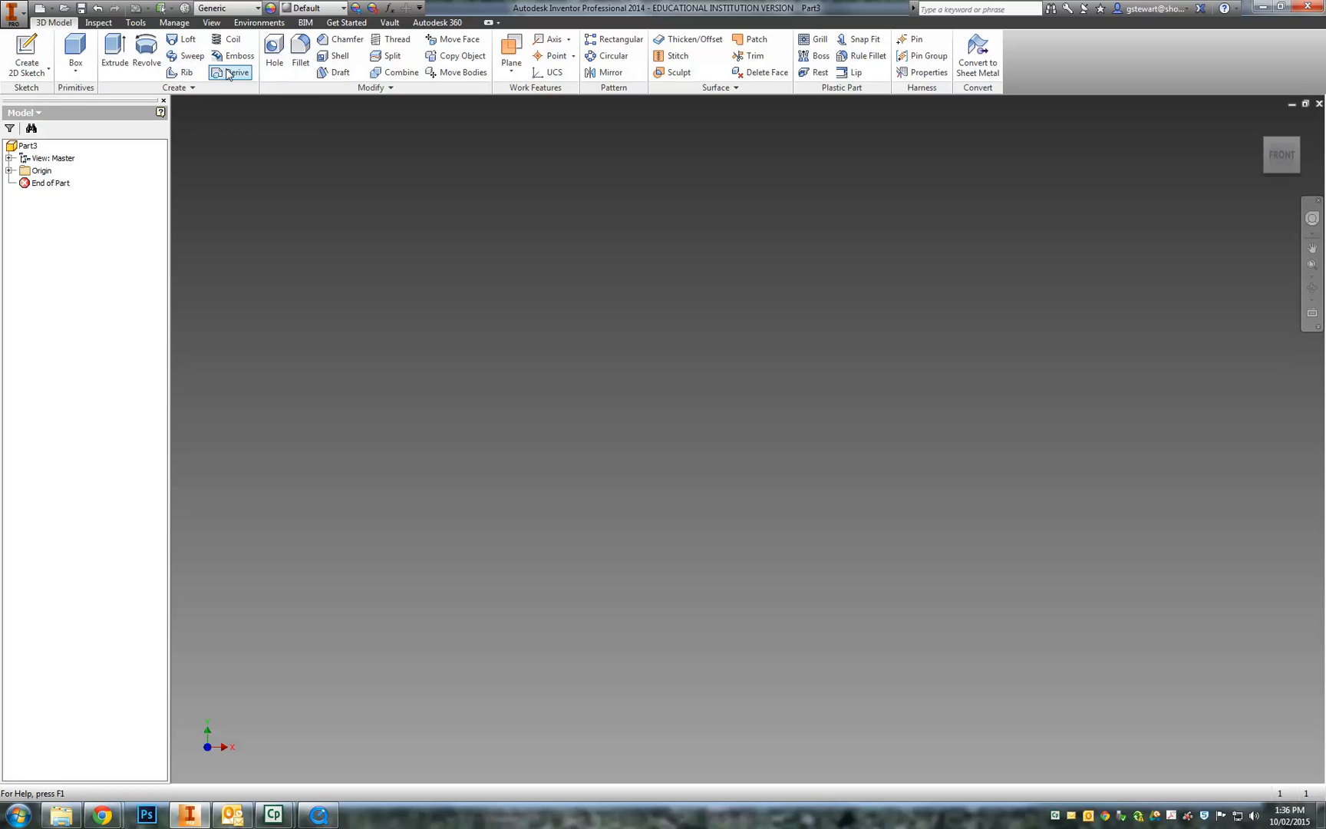
- Start Sketch1 on the XY Plane picked from the browser's Origin folder
left_click(29, 51)
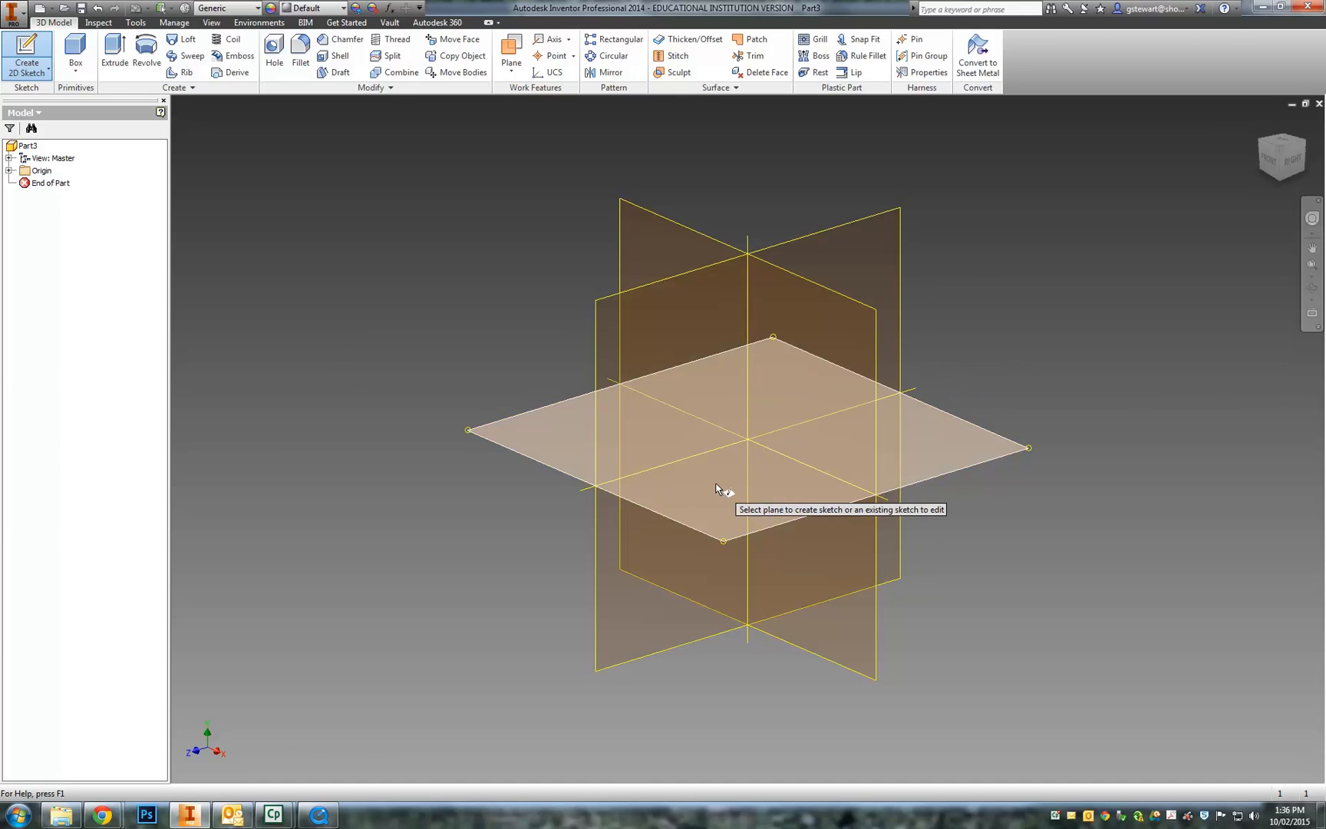
left_click(9, 170)
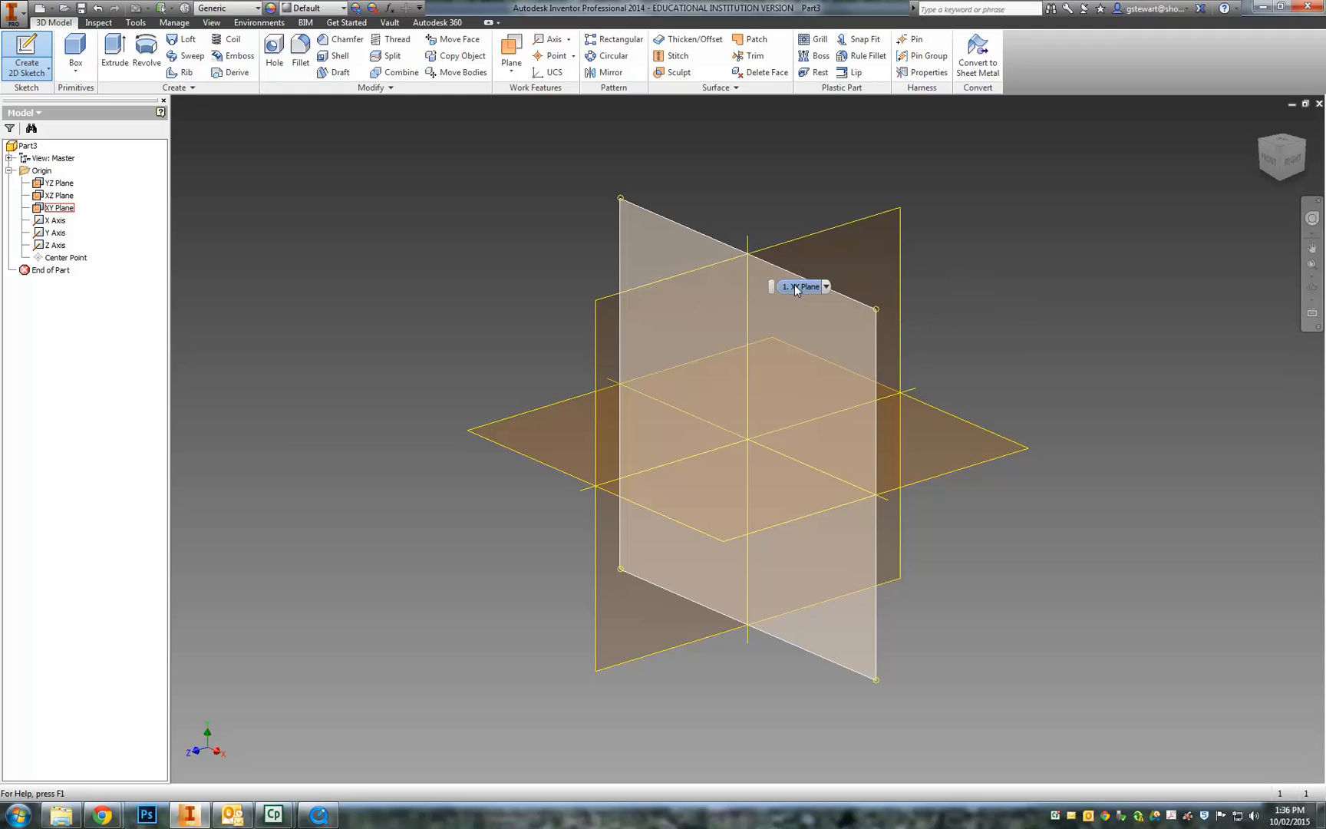
left_click(790, 308)
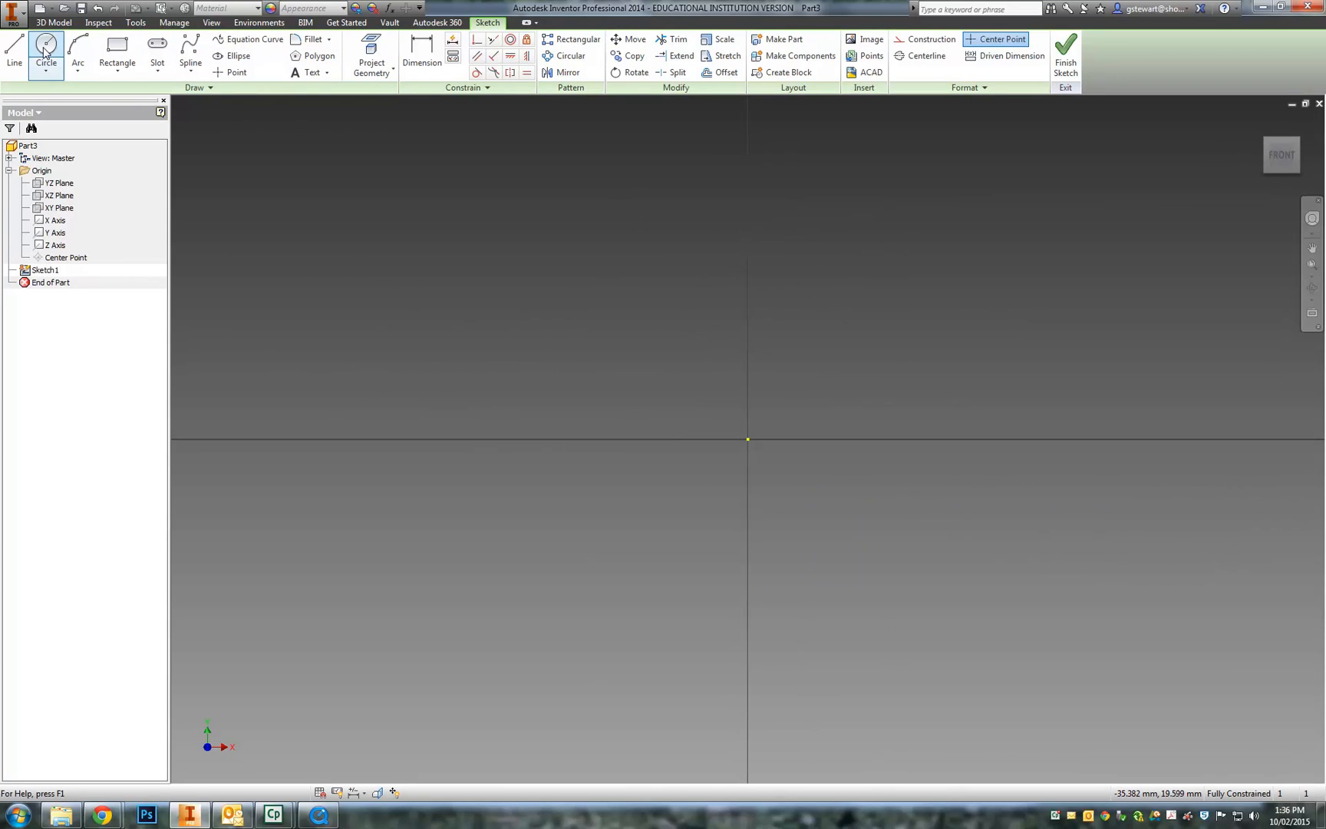
- Draw a two-point rectangle from the origin to an up-right corner and finish Sketch1
left_click(119, 74)
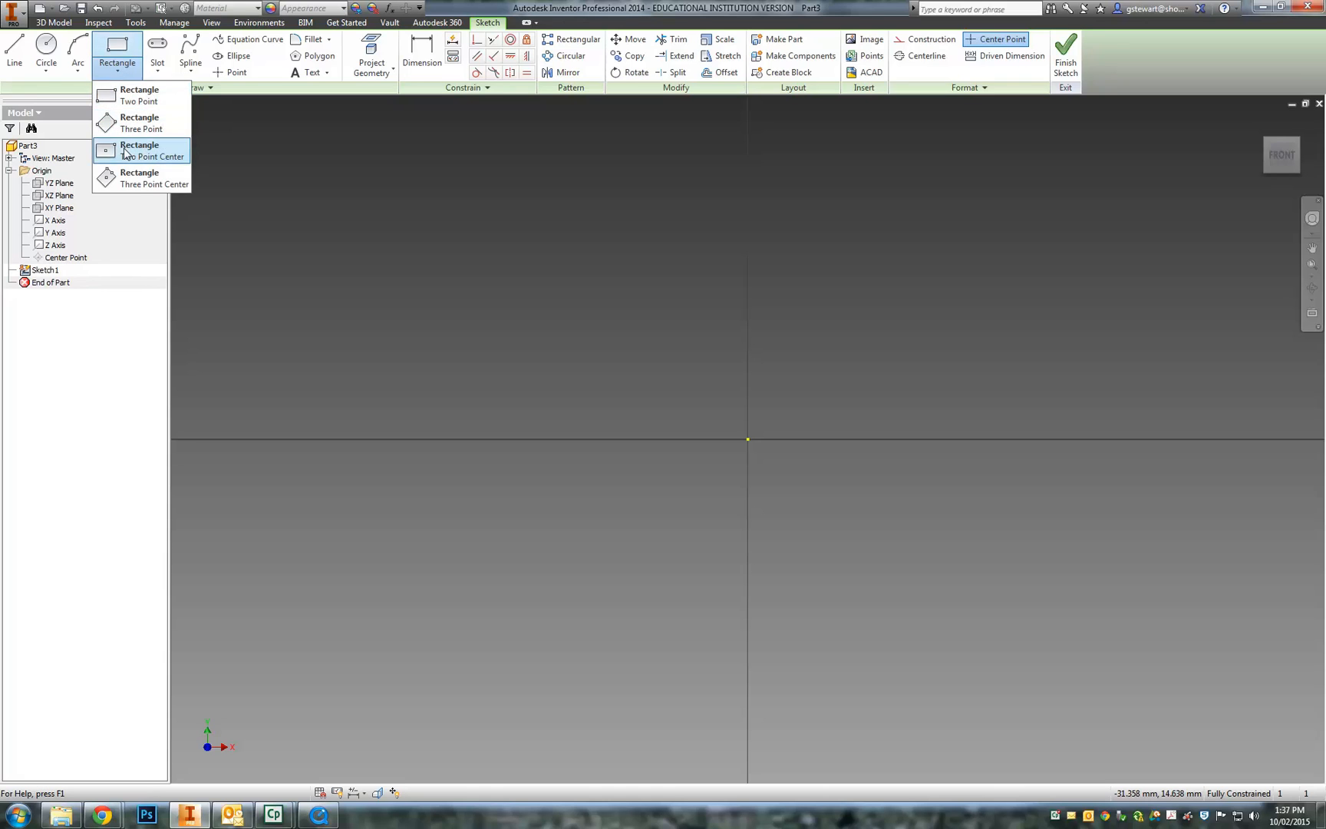
left_click(78, 73)
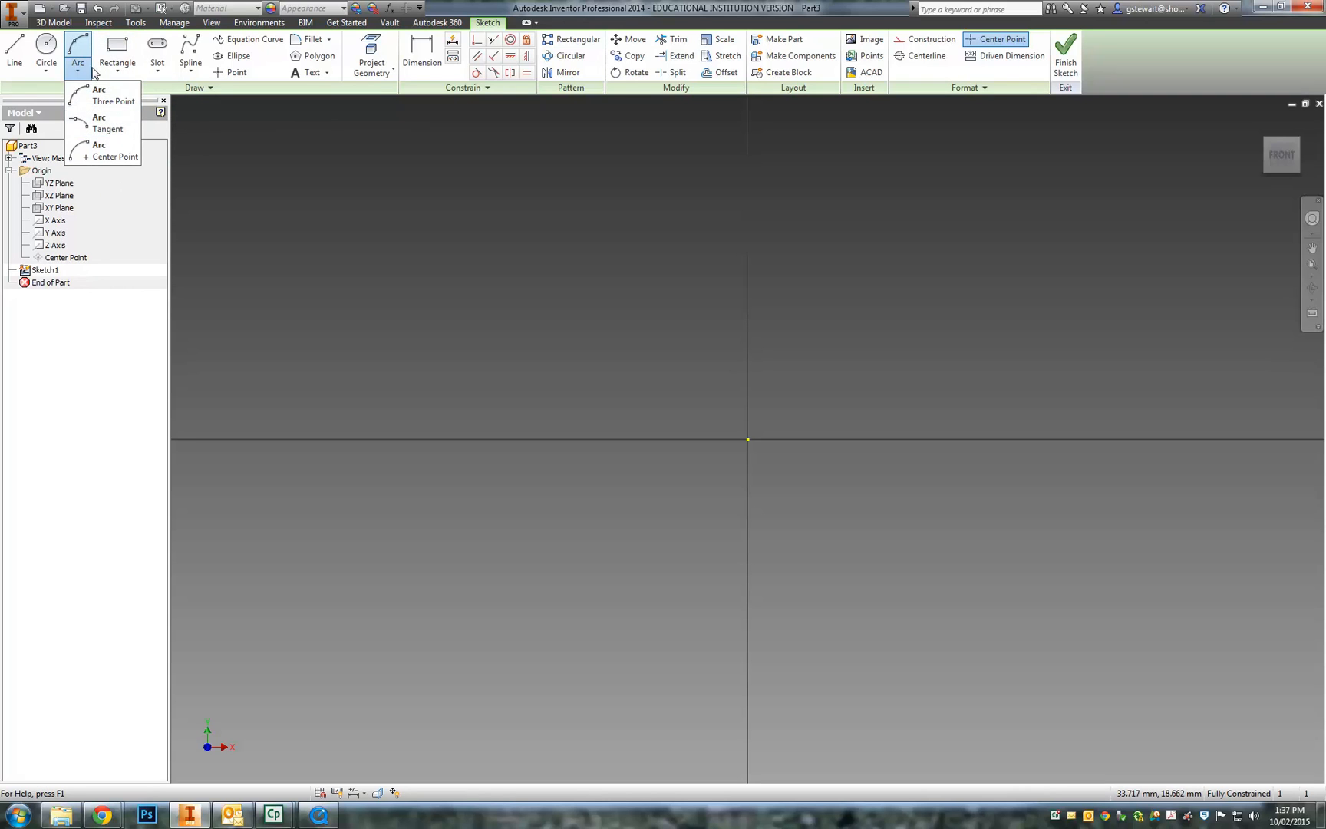
left_click(116, 51)
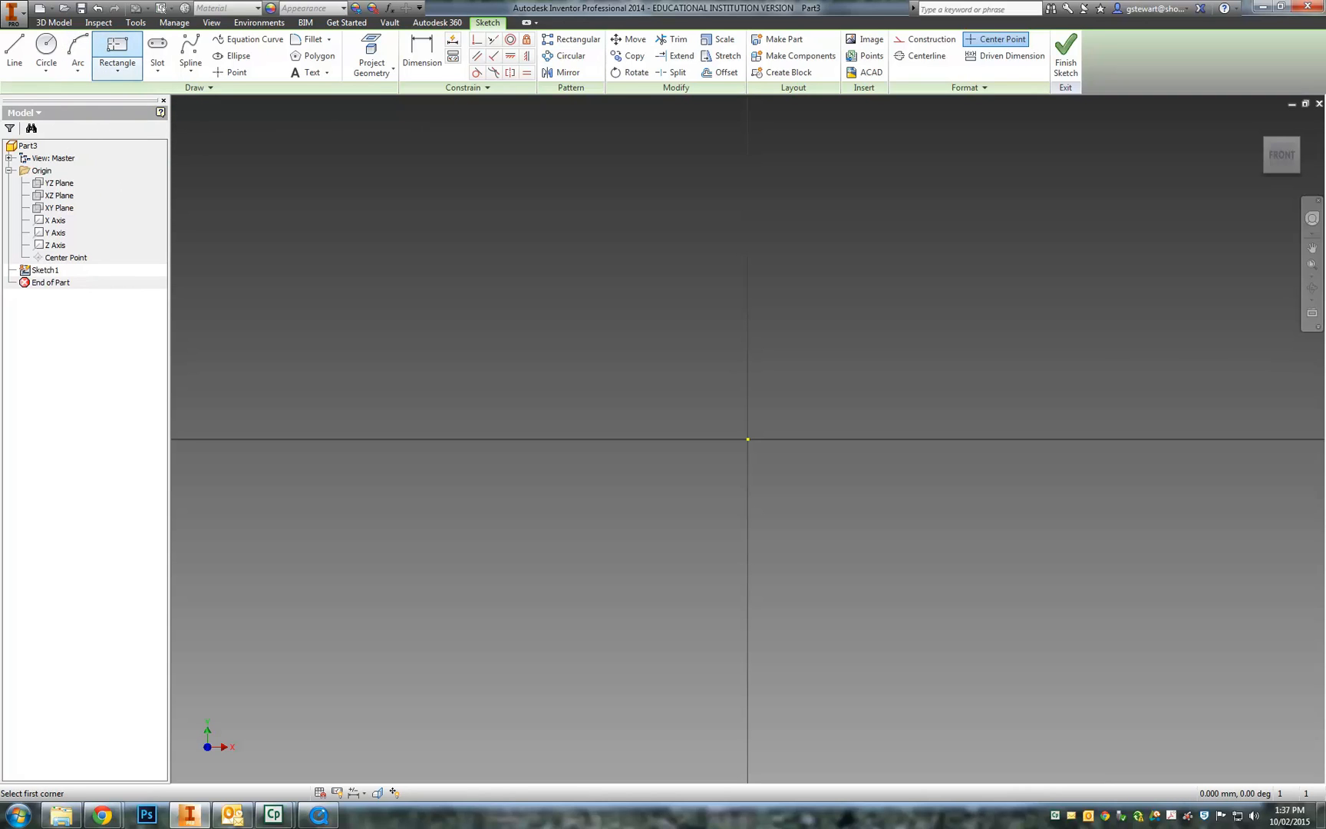
left_click(747, 439)
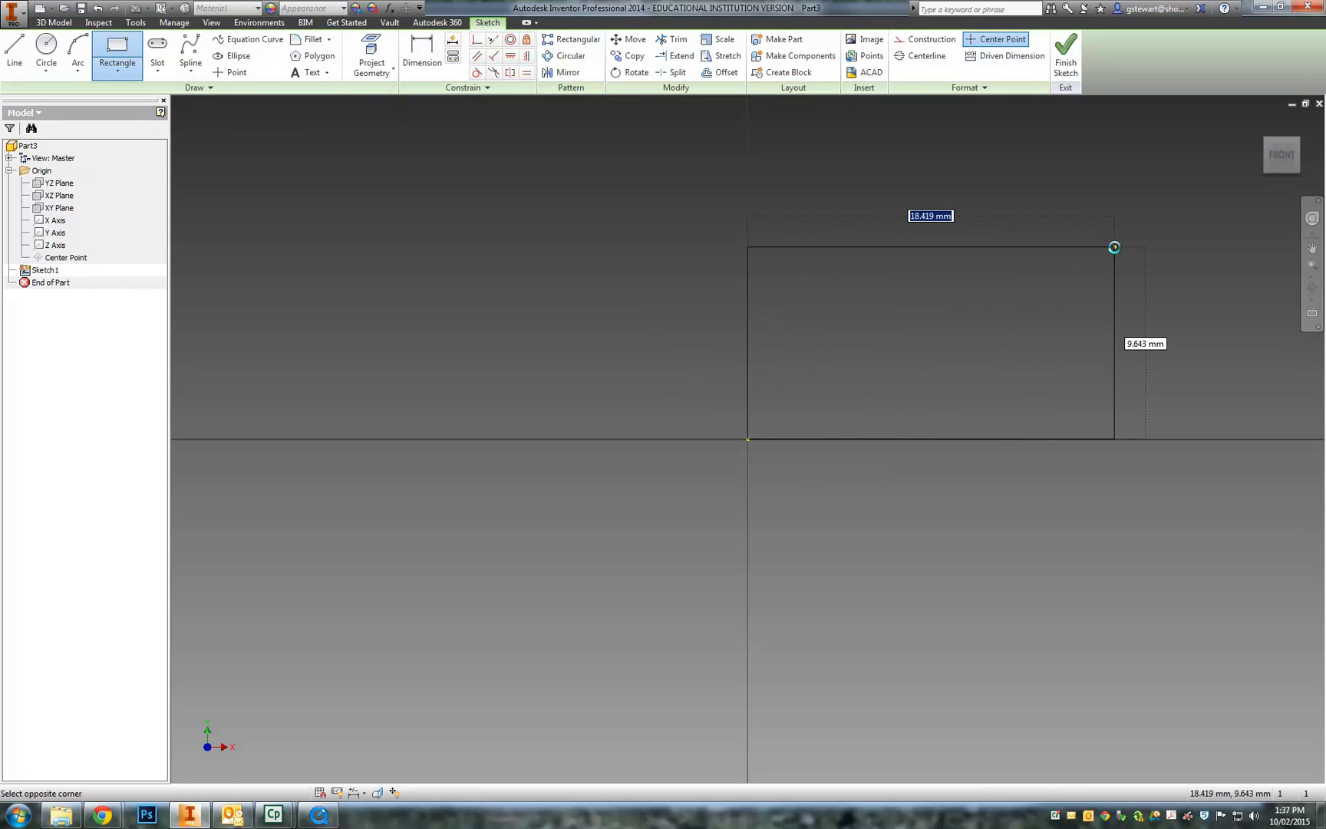
left_click(1114, 247)
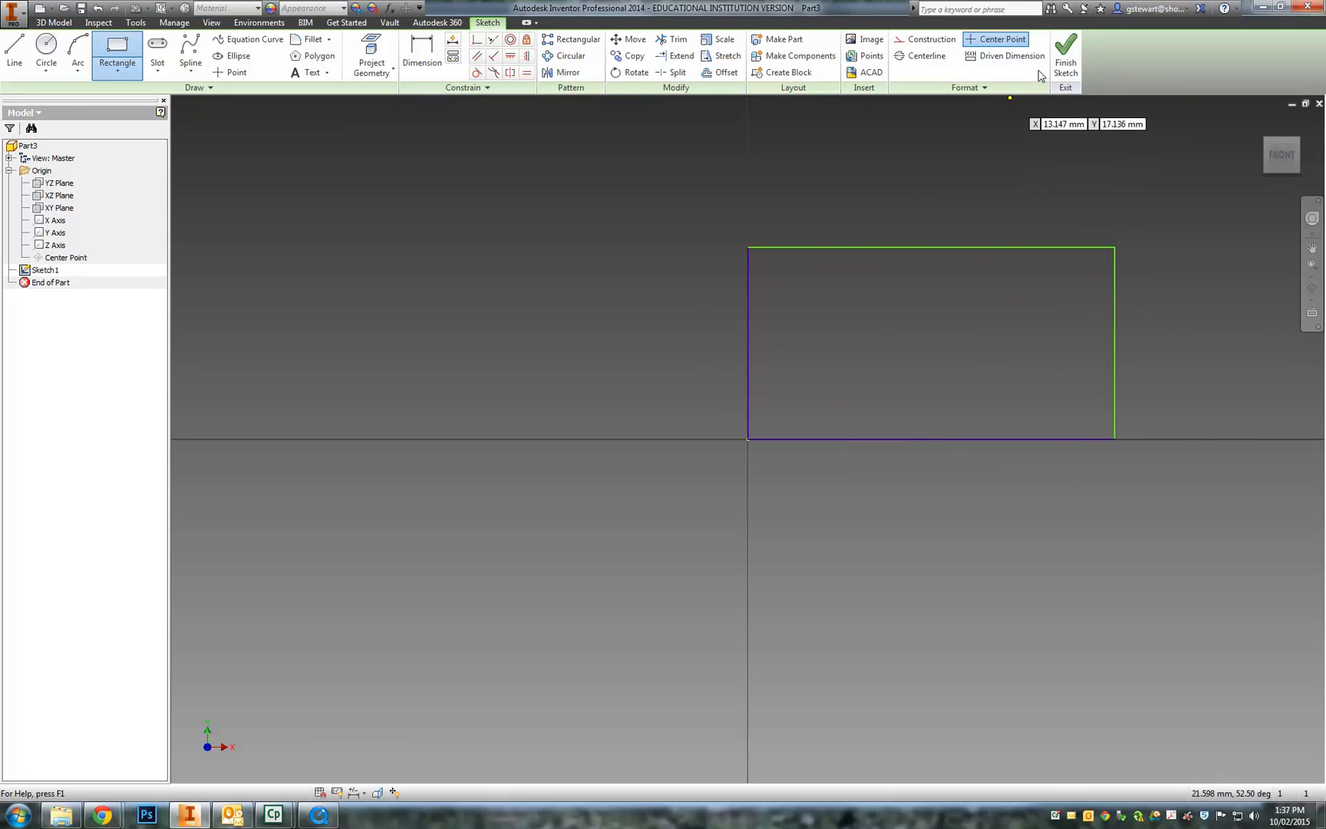
left_click(1065, 54)
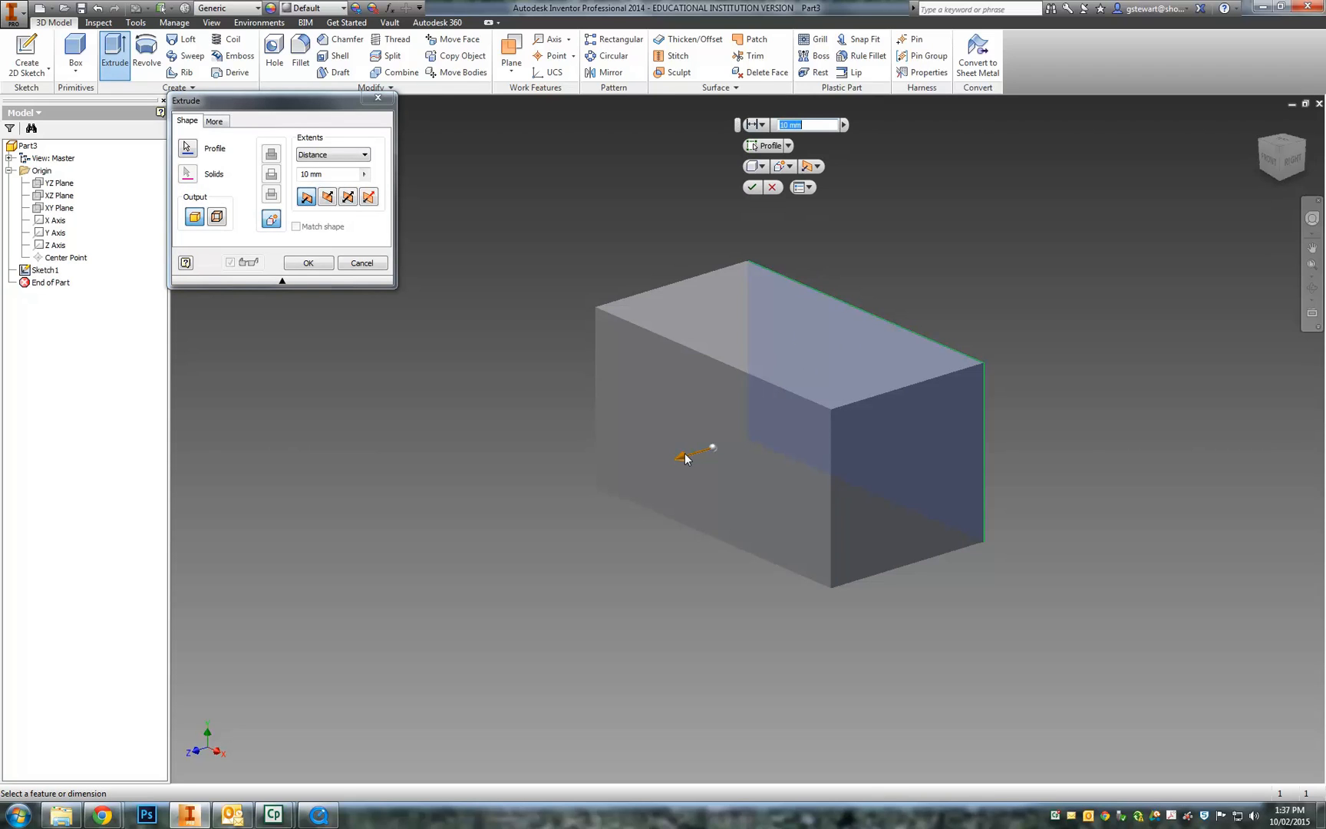
- Try different extrusion depths, a flipped side, and the Symmetric and Asymmetric extents
left_click_drag(685, 458, 623, 454)
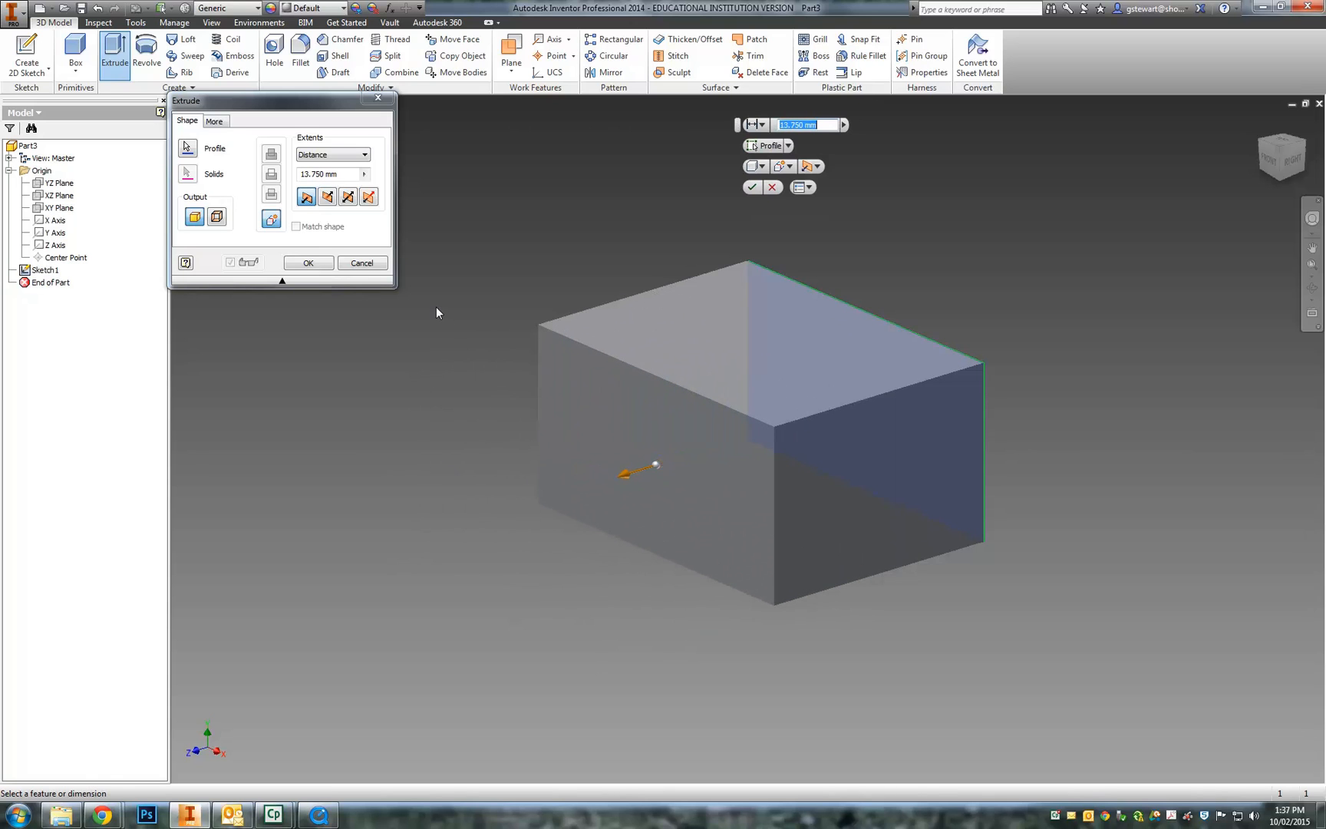
left_click_drag(623, 480, 635, 447)
left_click(818, 167)
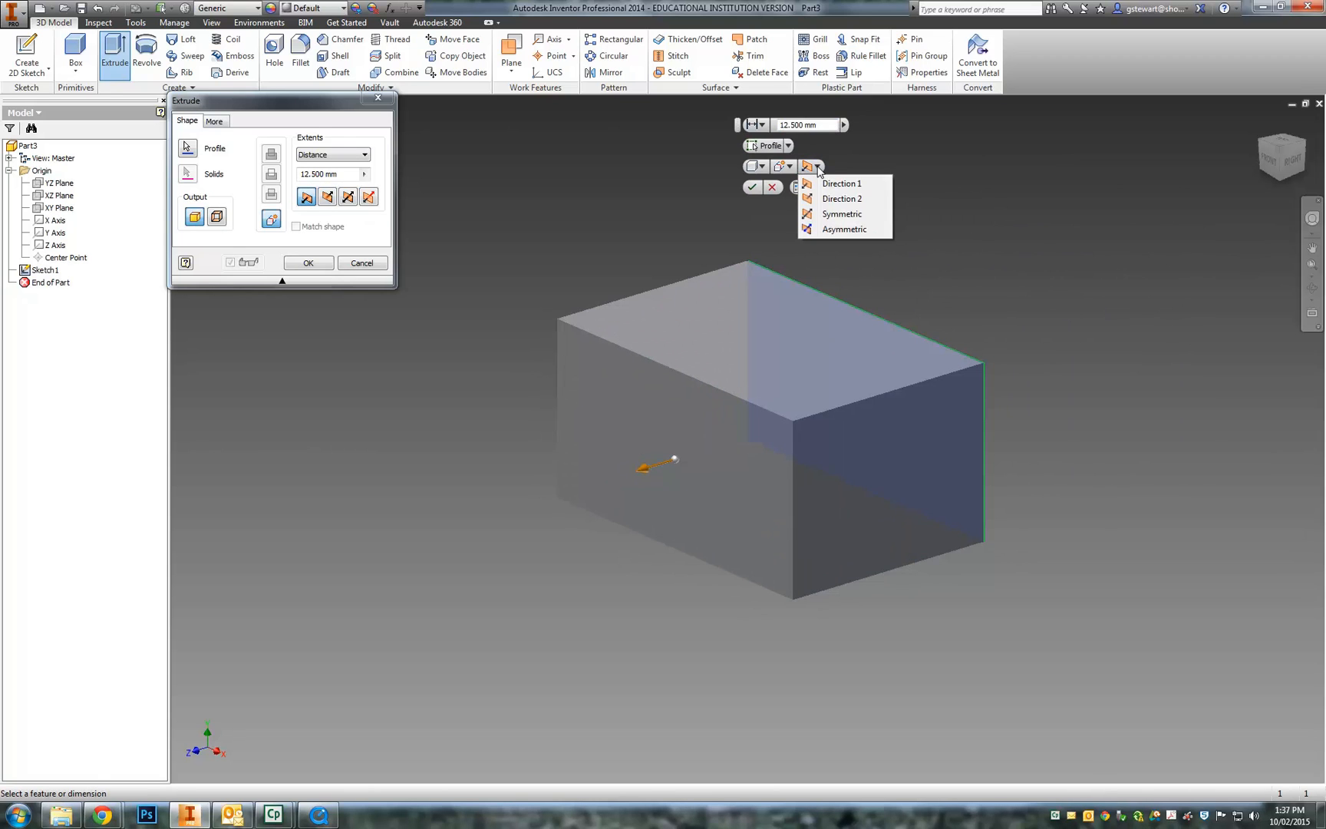
left_click(835, 214)
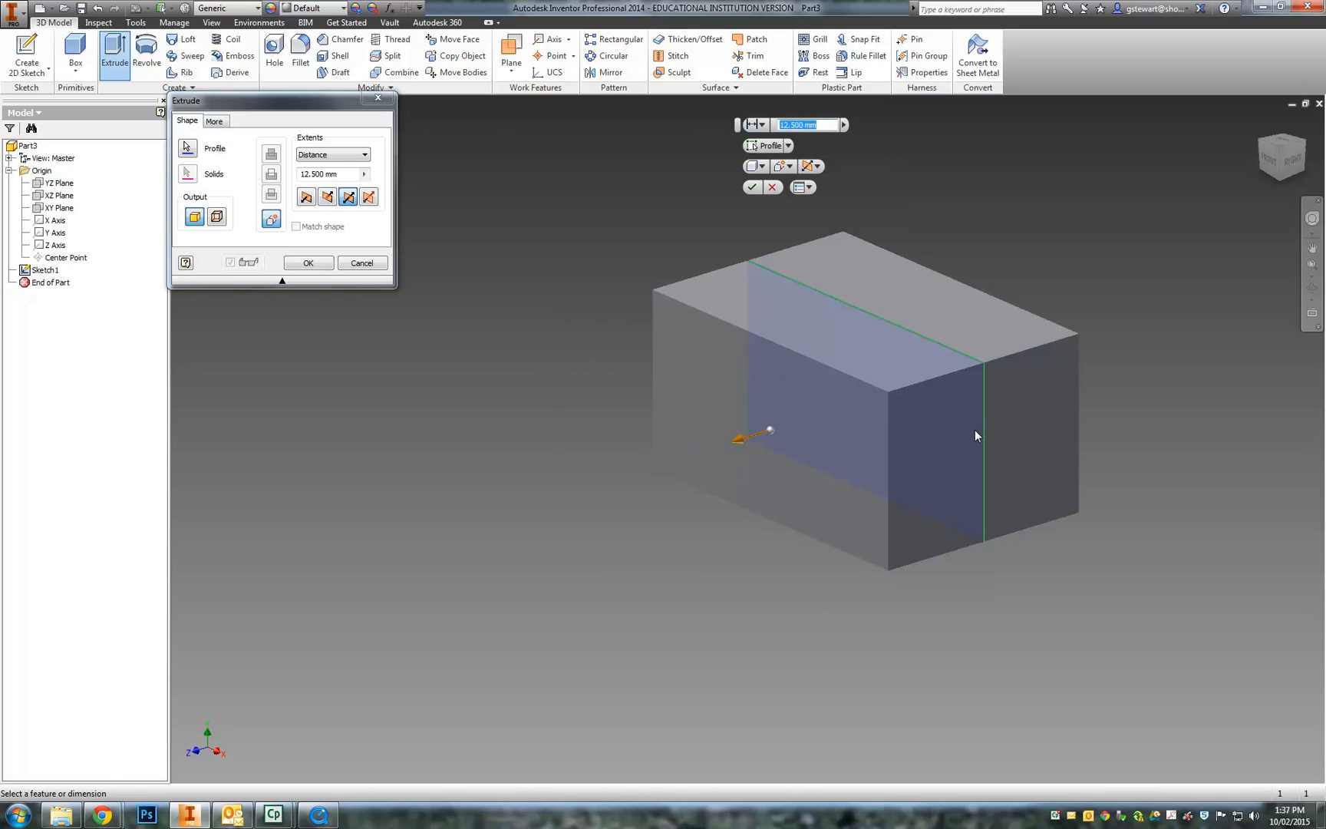
left_click(818, 166)
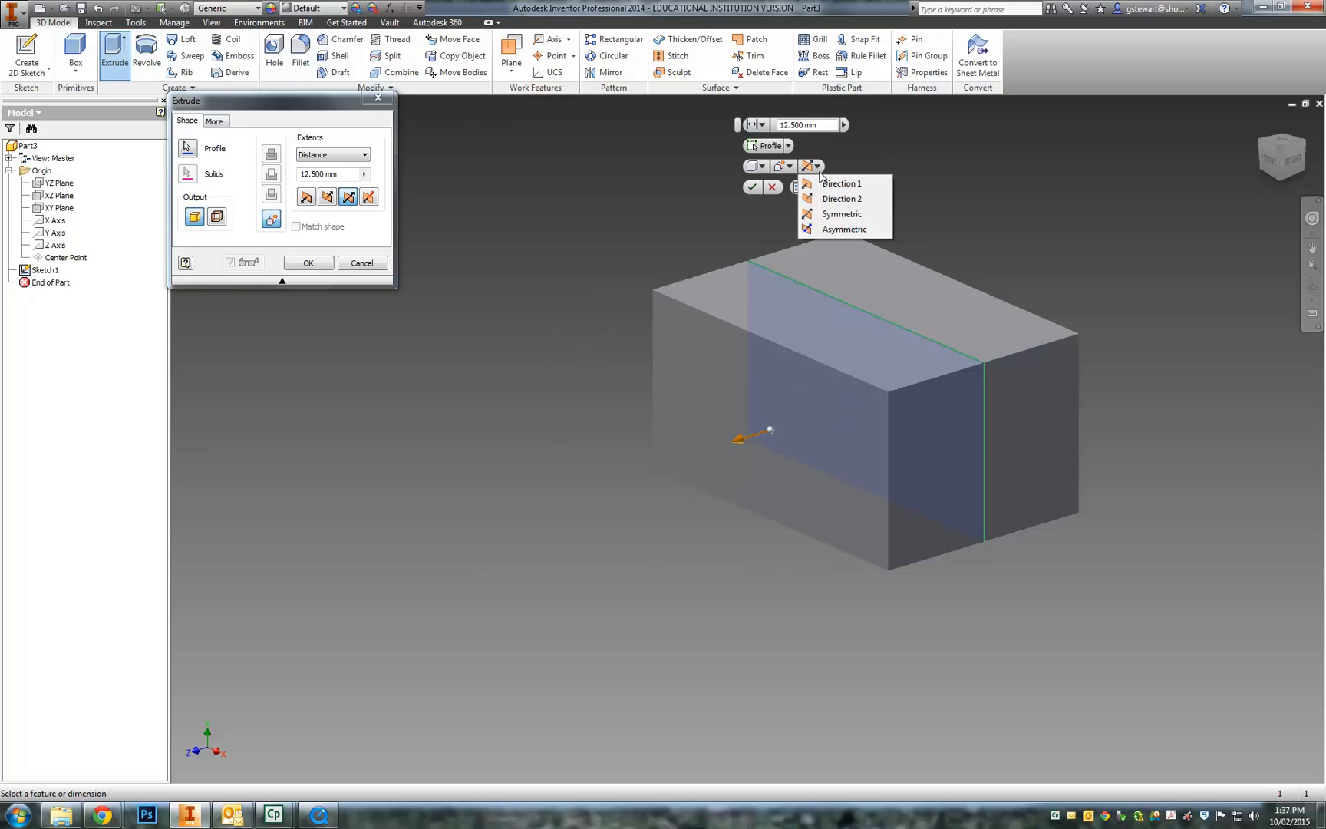
left_click(833, 229)
- Return to a single direction at 12.500 mm and create the base box extrusion
left_click_drag(992, 363, 1025, 353)
left_click_drag(642, 469, 675, 460)
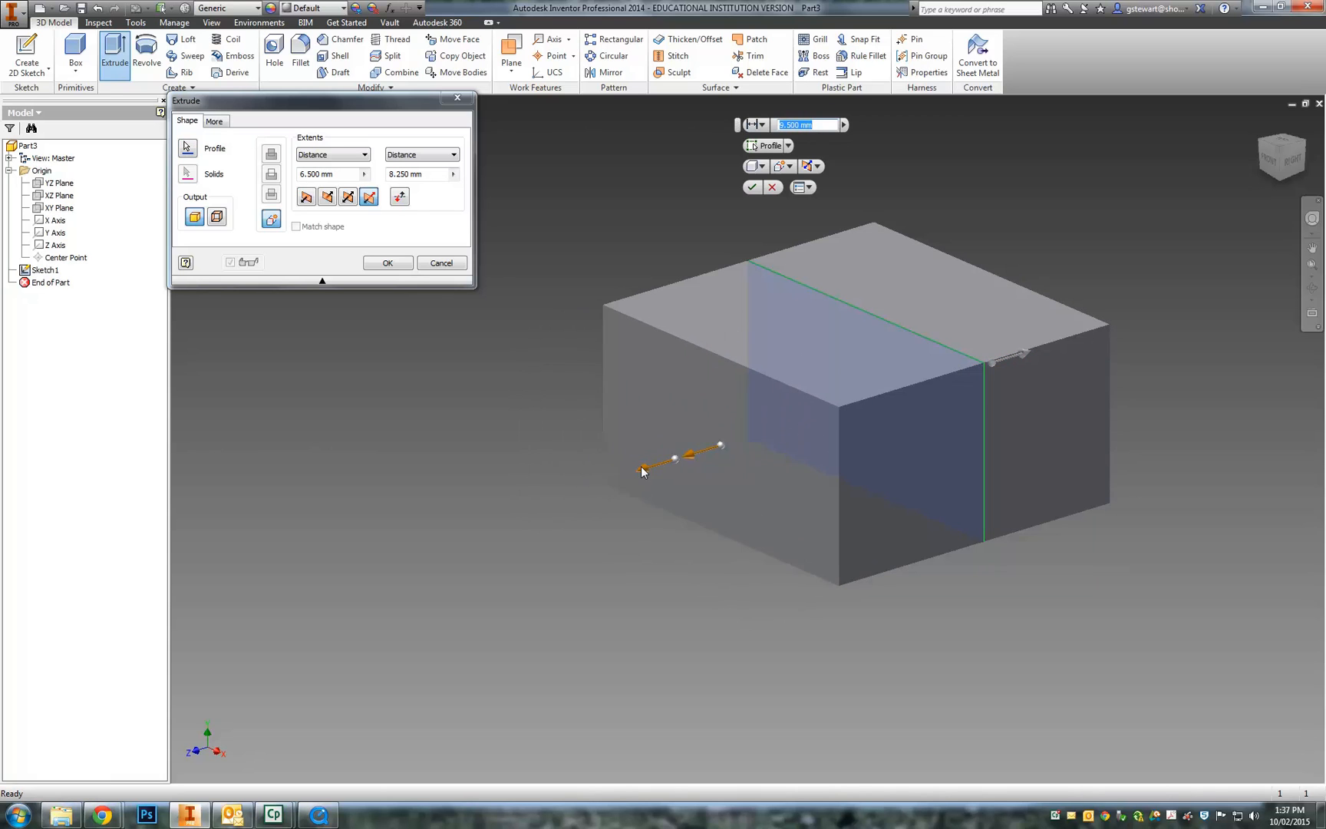
left_click(812, 166)
left_click(819, 184)
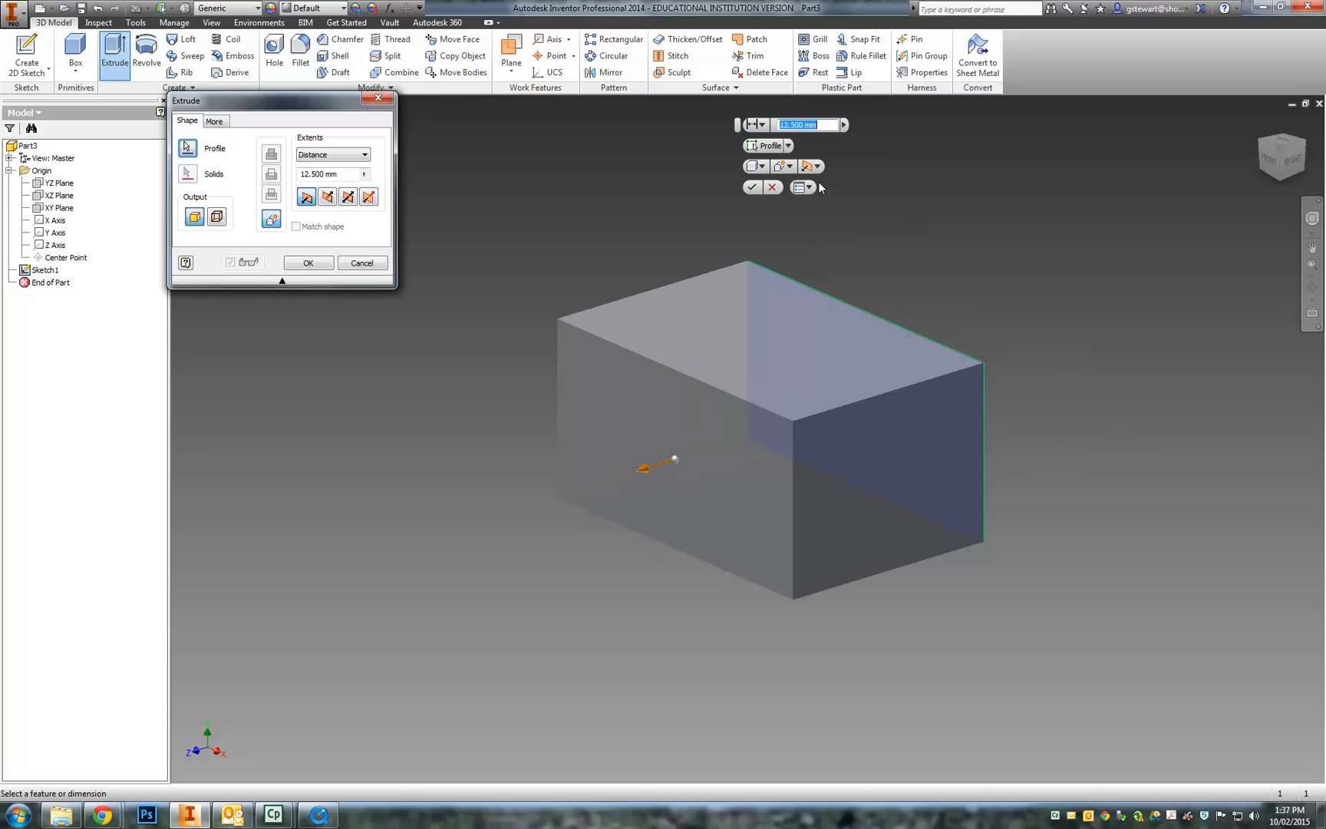
left_click(752, 187)
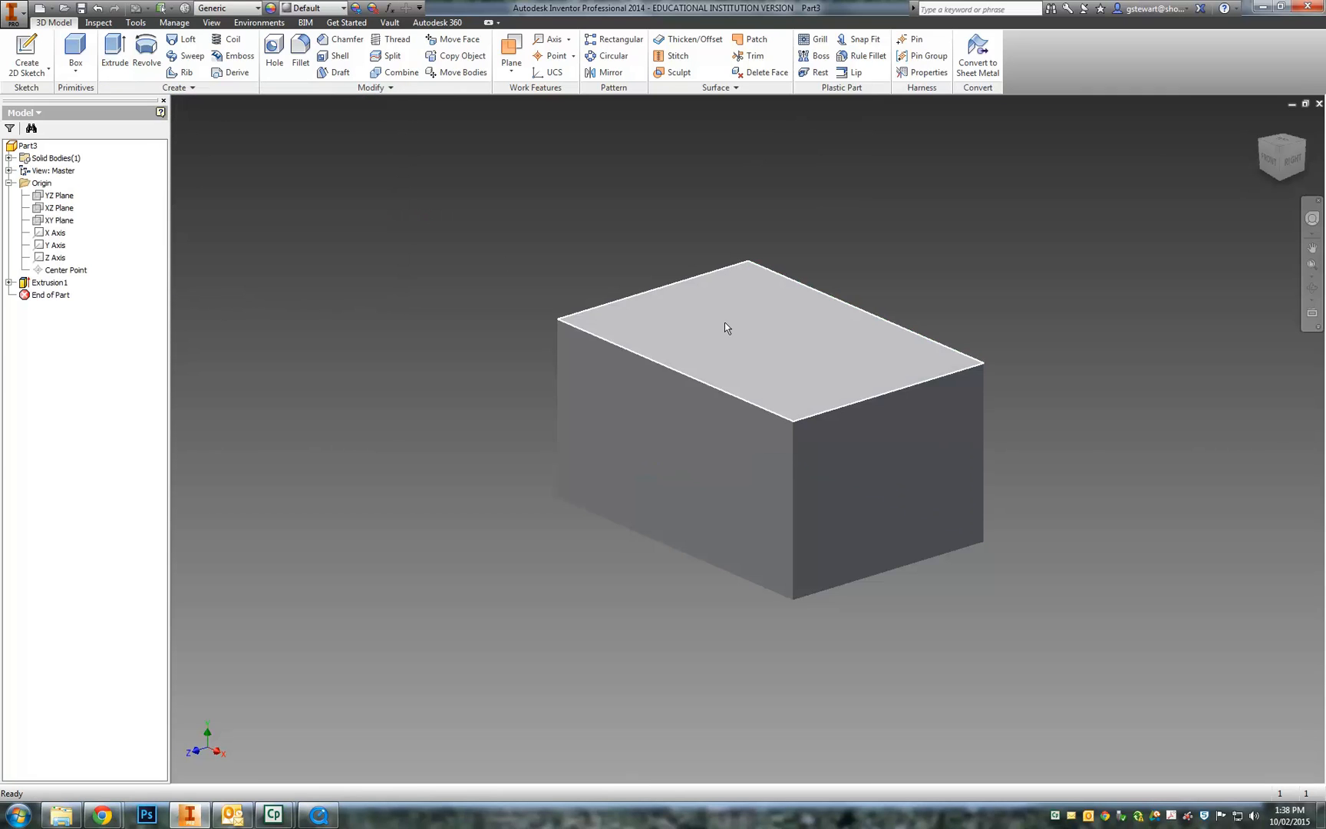
- Create Sketch2 on the box's top face with a small two-point rectangle, then finish it
left_click(27, 54)
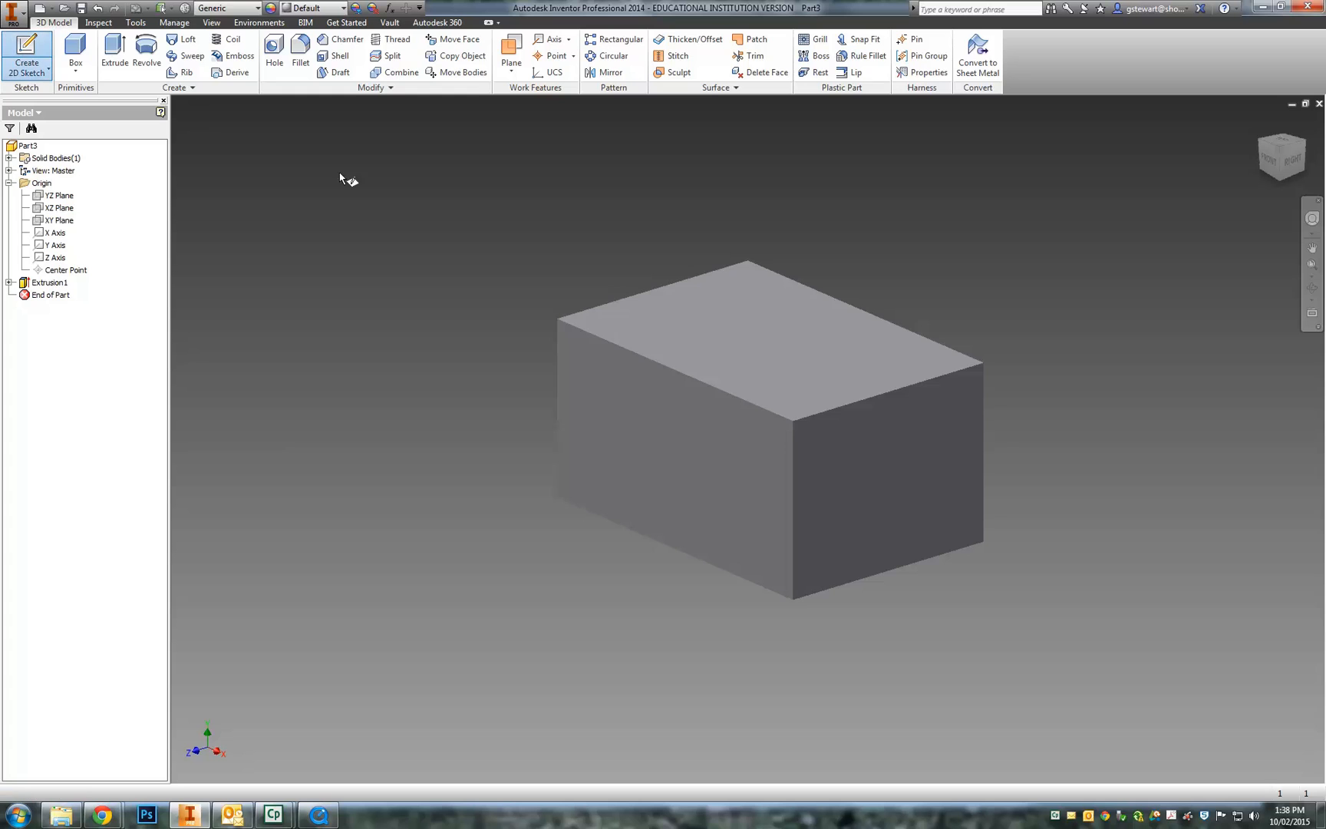
left_click(740, 330)
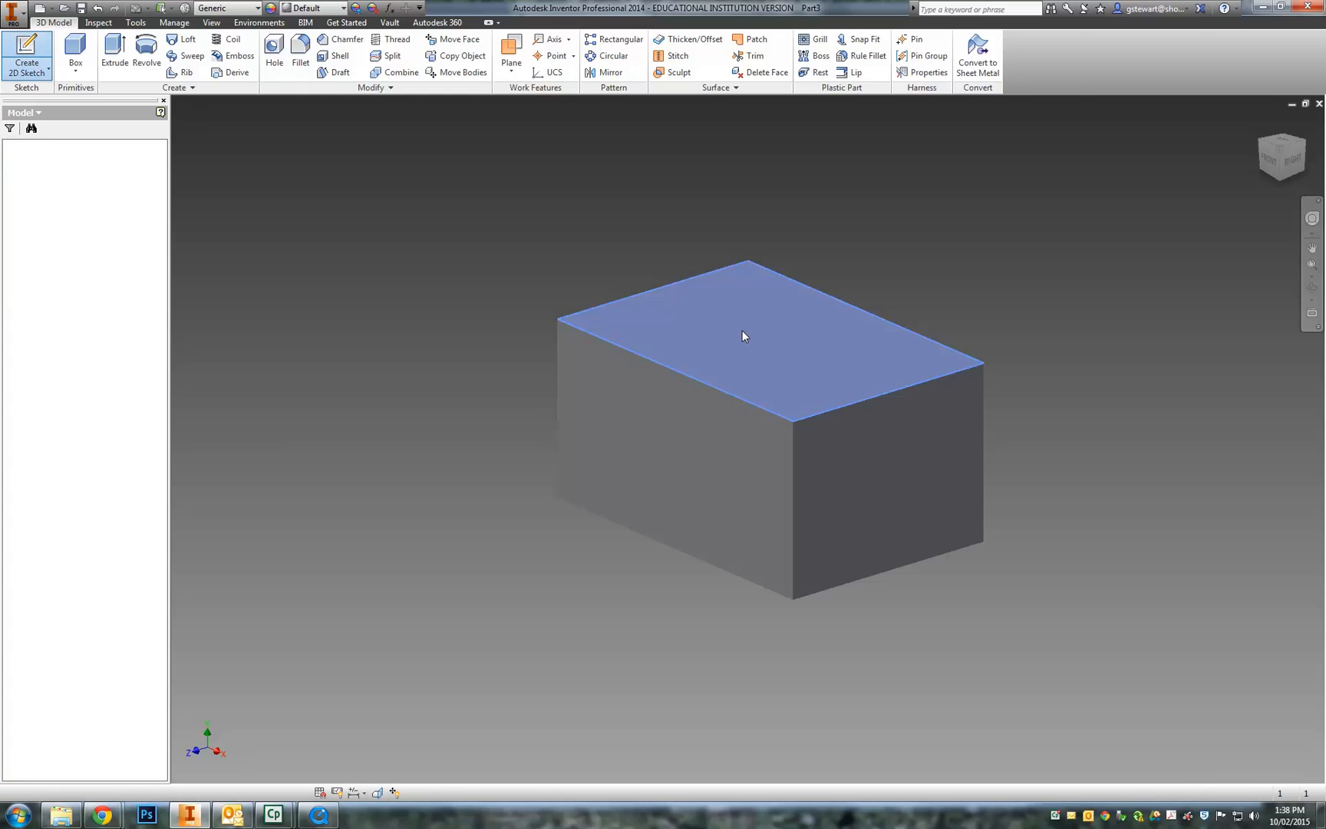
left_click(117, 54)
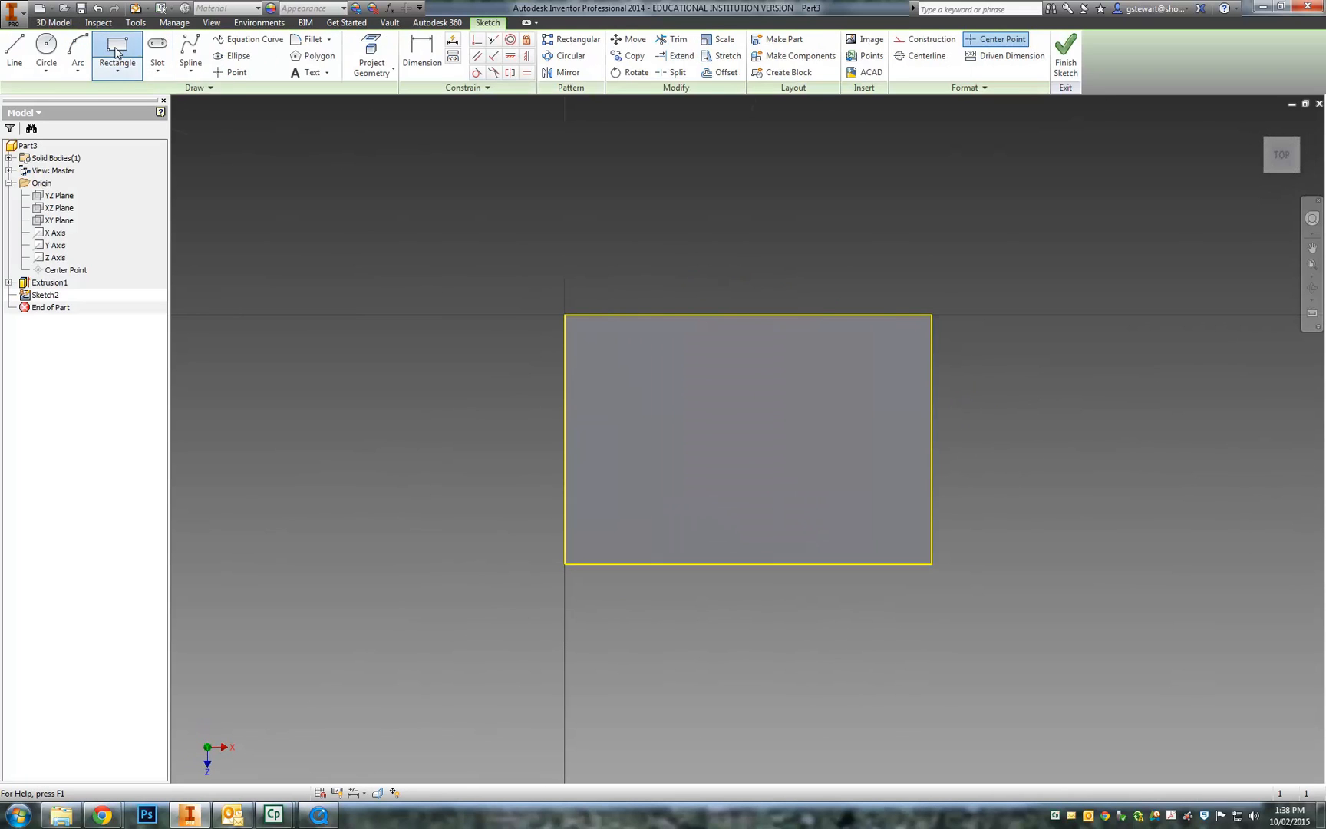
left_click(676, 393)
left_click(812, 467)
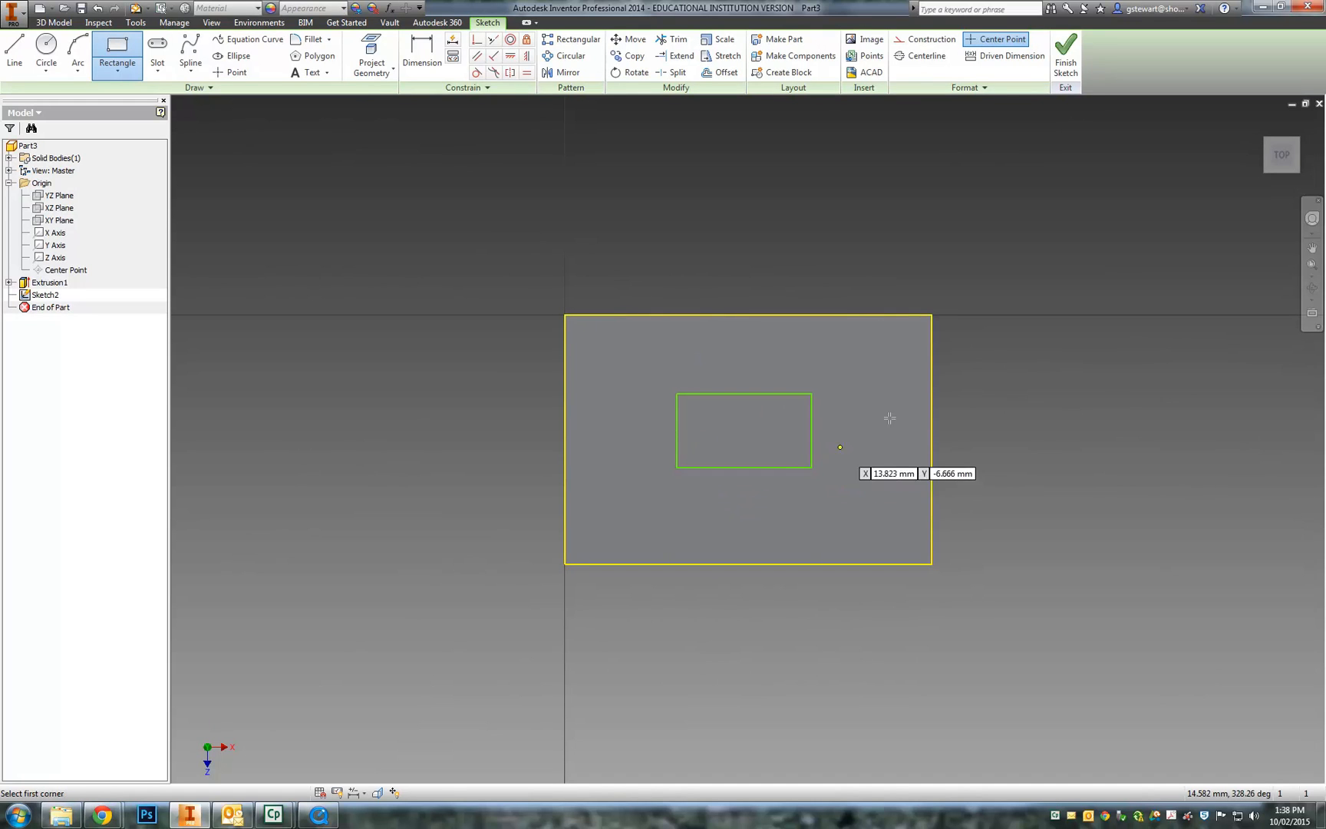
left_click(1065, 55)
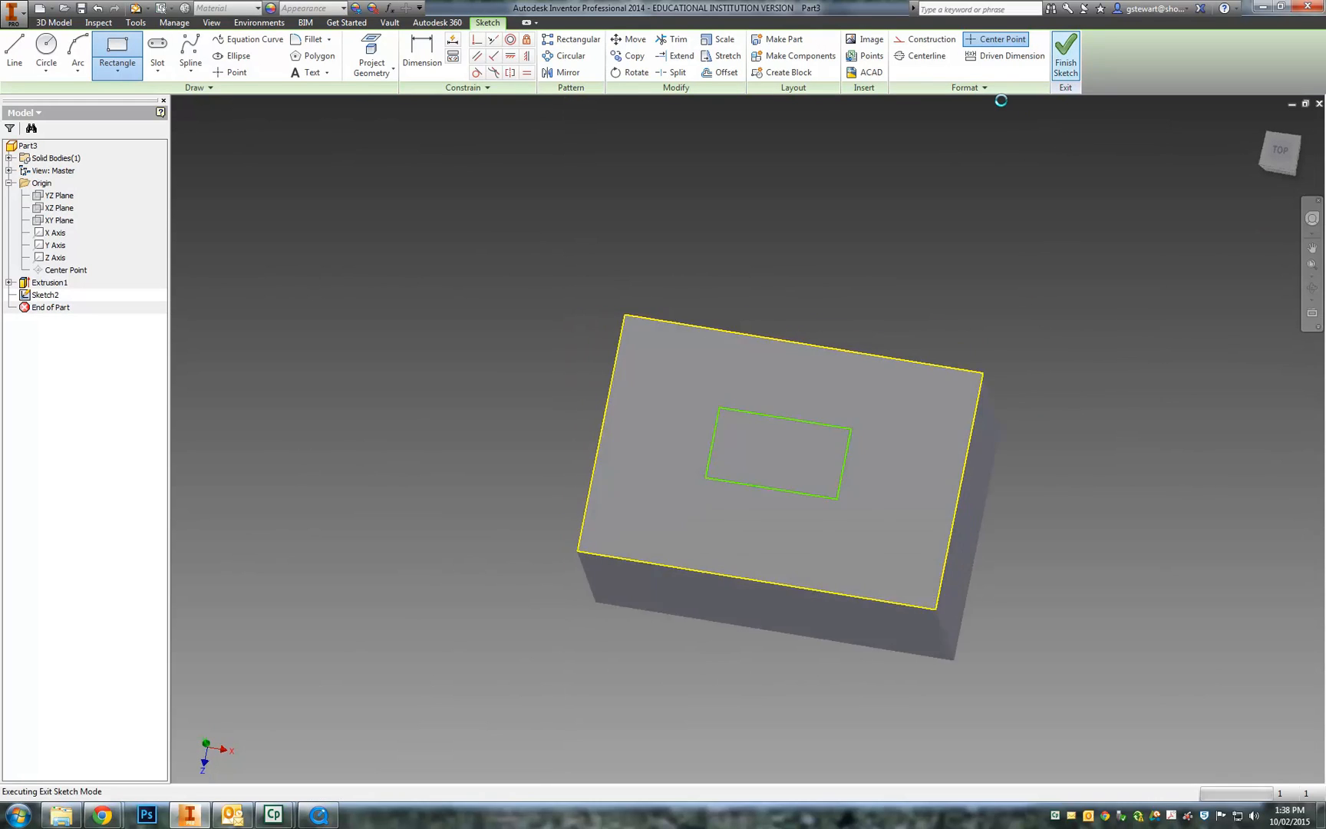
- Extrude the small rectangle upward 12.5 mm as Extrusion2
key("e")
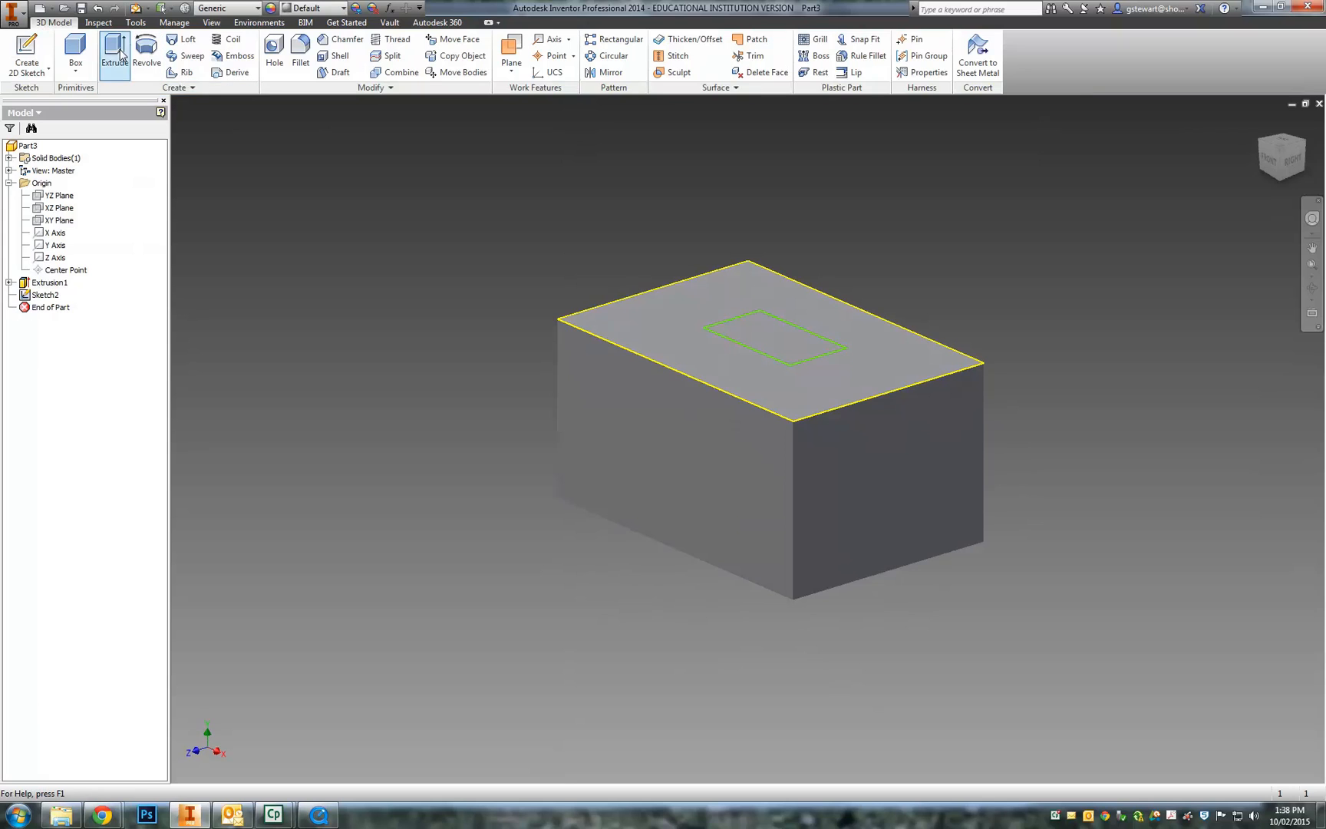
left_click(781, 346)
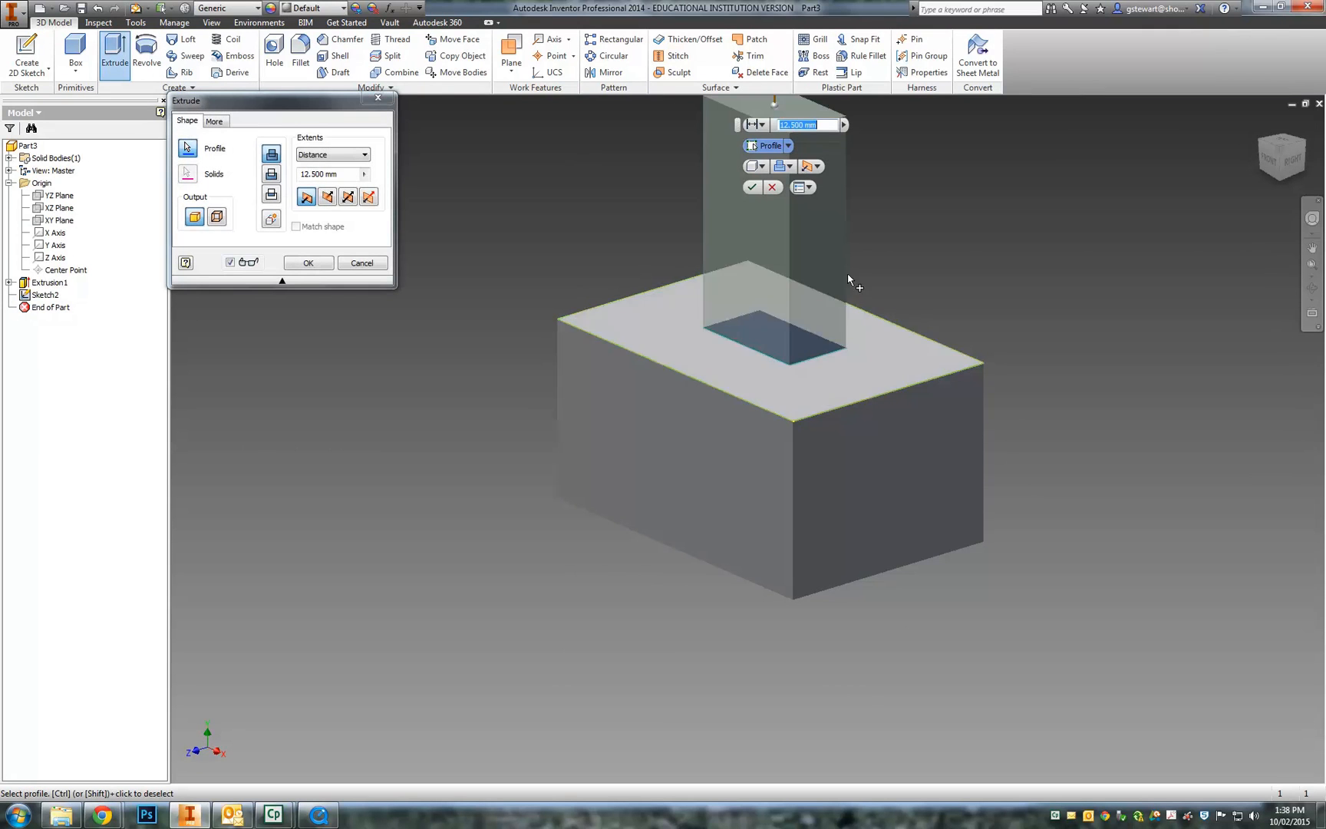
left_click(751, 188)
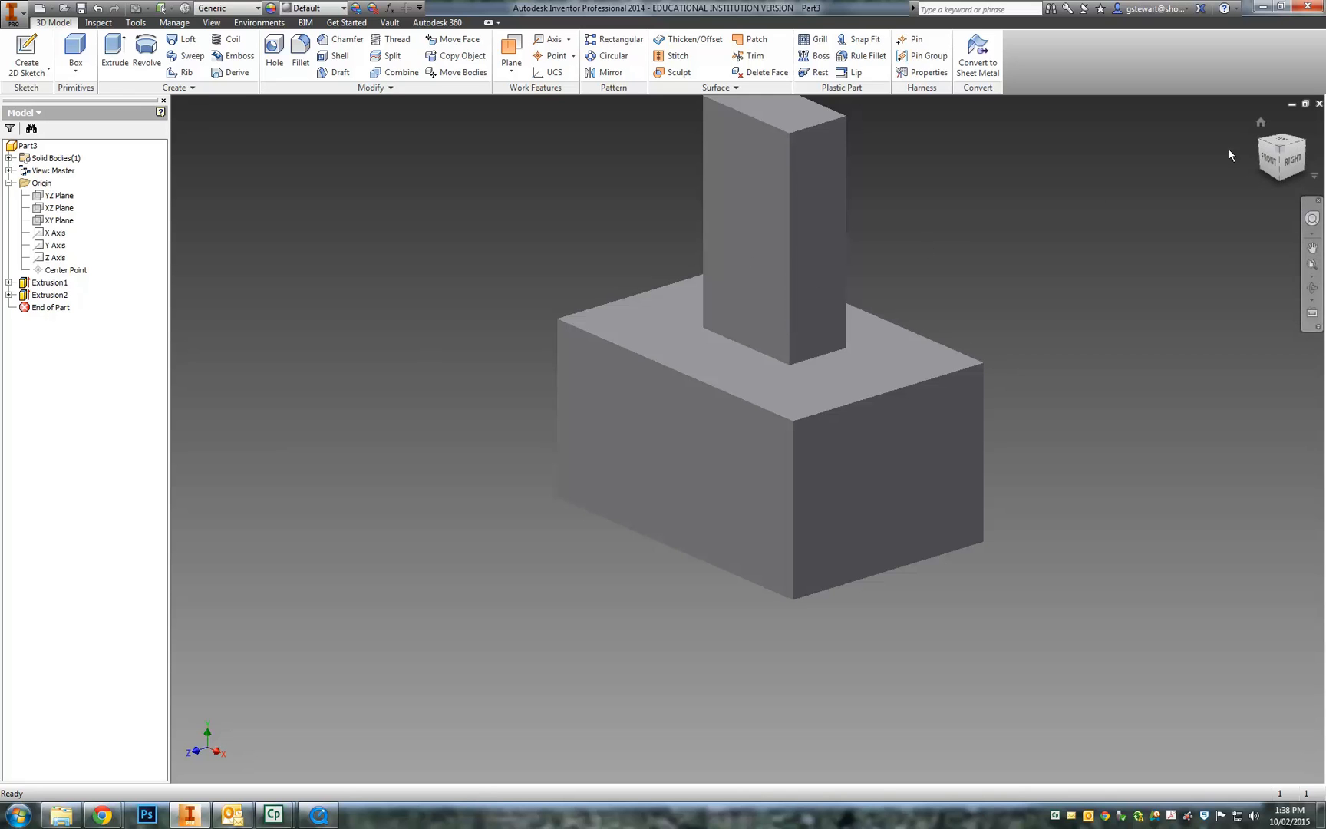
- Orbit the model, collapse Origin, and expand Extrusion1 to reveal Sketch1
mouse_move(1271, 145)
left_mouse_down()
mouse_move(1272, 159)
mouse_move(1235, 168)
mouse_move(1151, 151)
left_mouse_up()
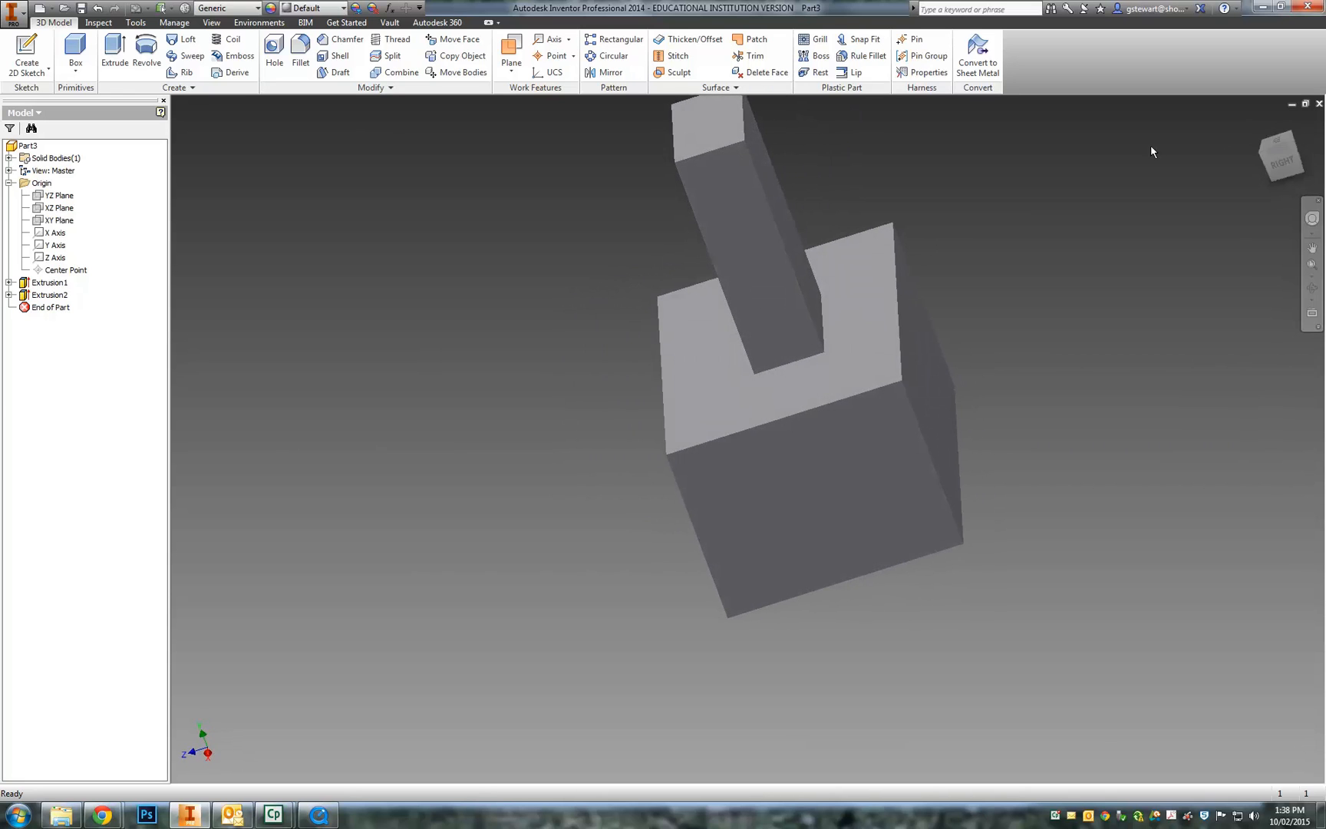
left_click(8, 182)
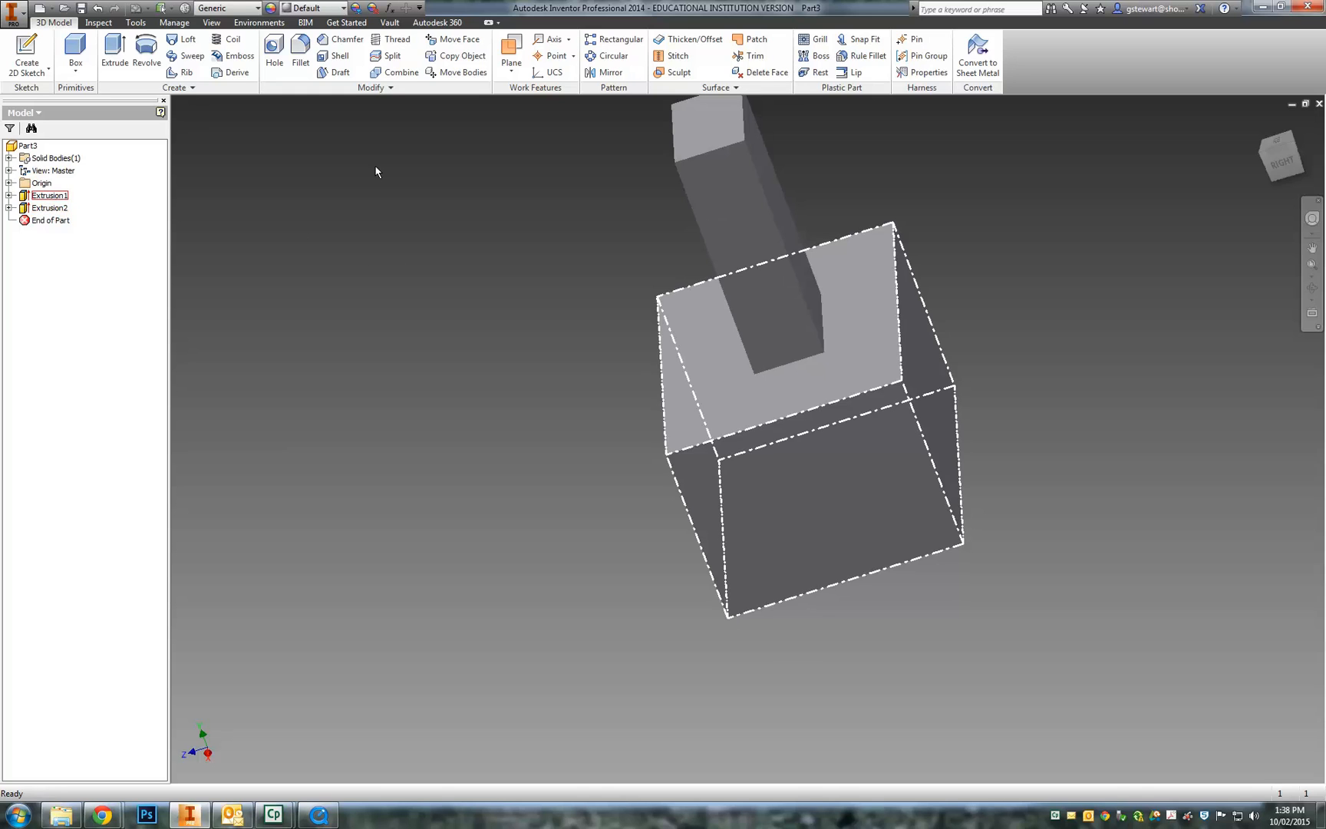
left_click(10, 196)
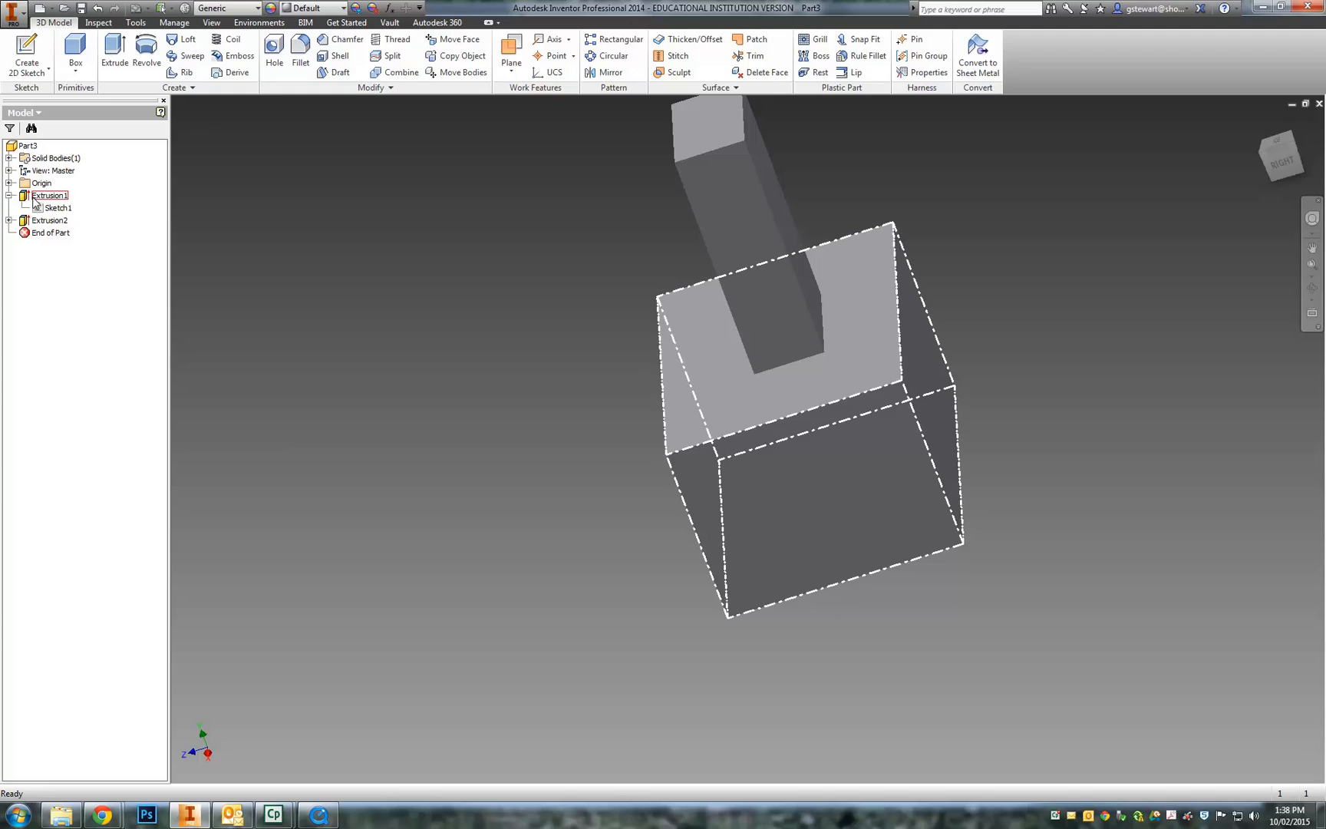
- Reopen Sketch1 for editing and dimension its top edge at 20 mm
right_click(40, 212)
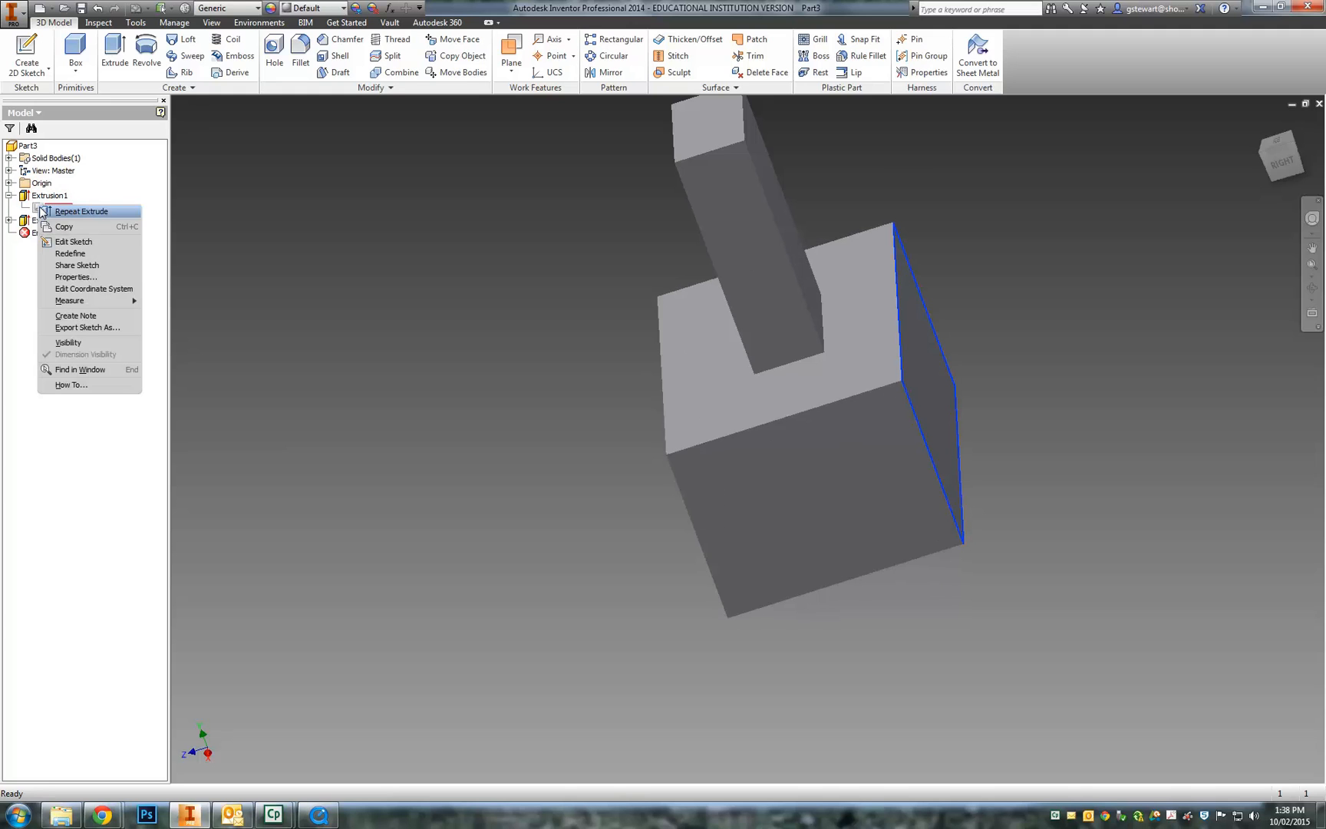
left_click(73, 242)
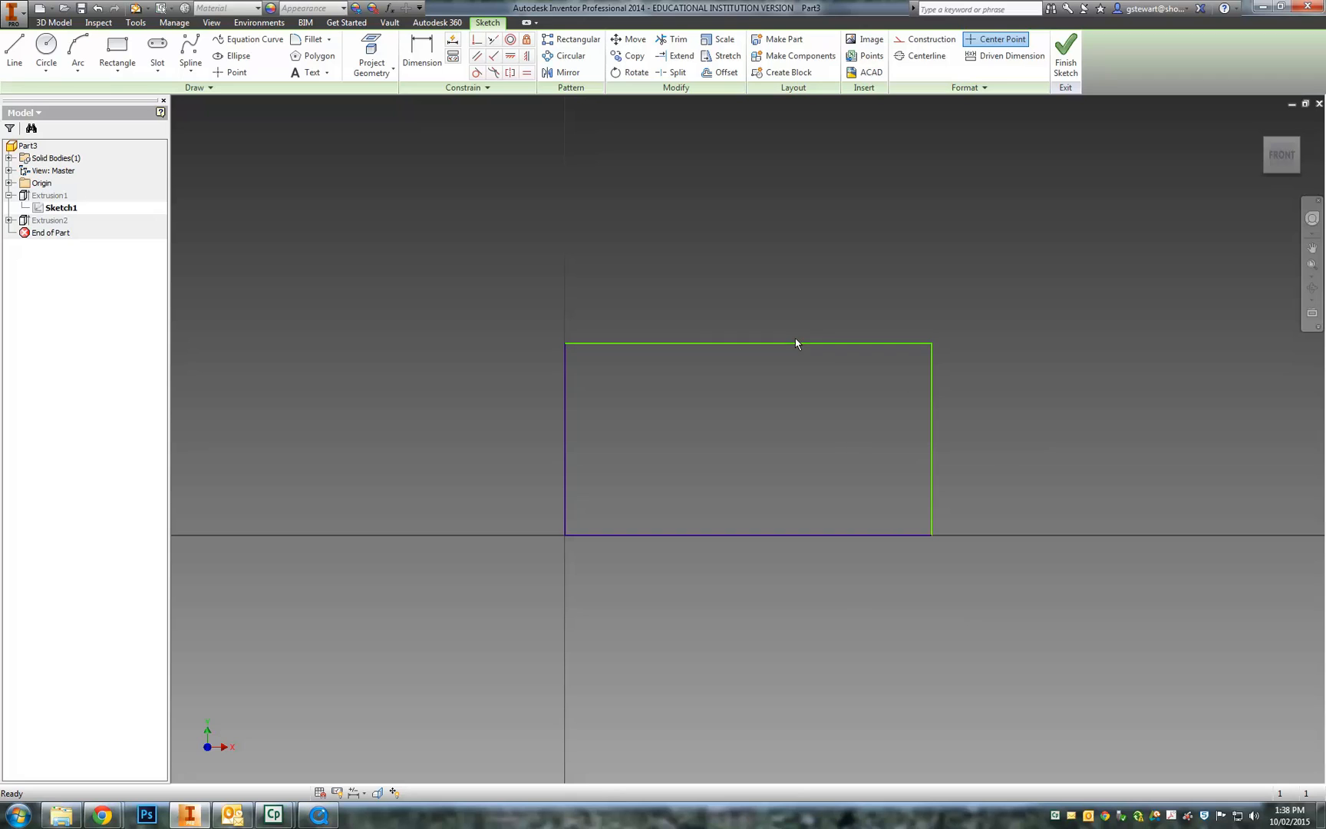
left_click(427, 51)
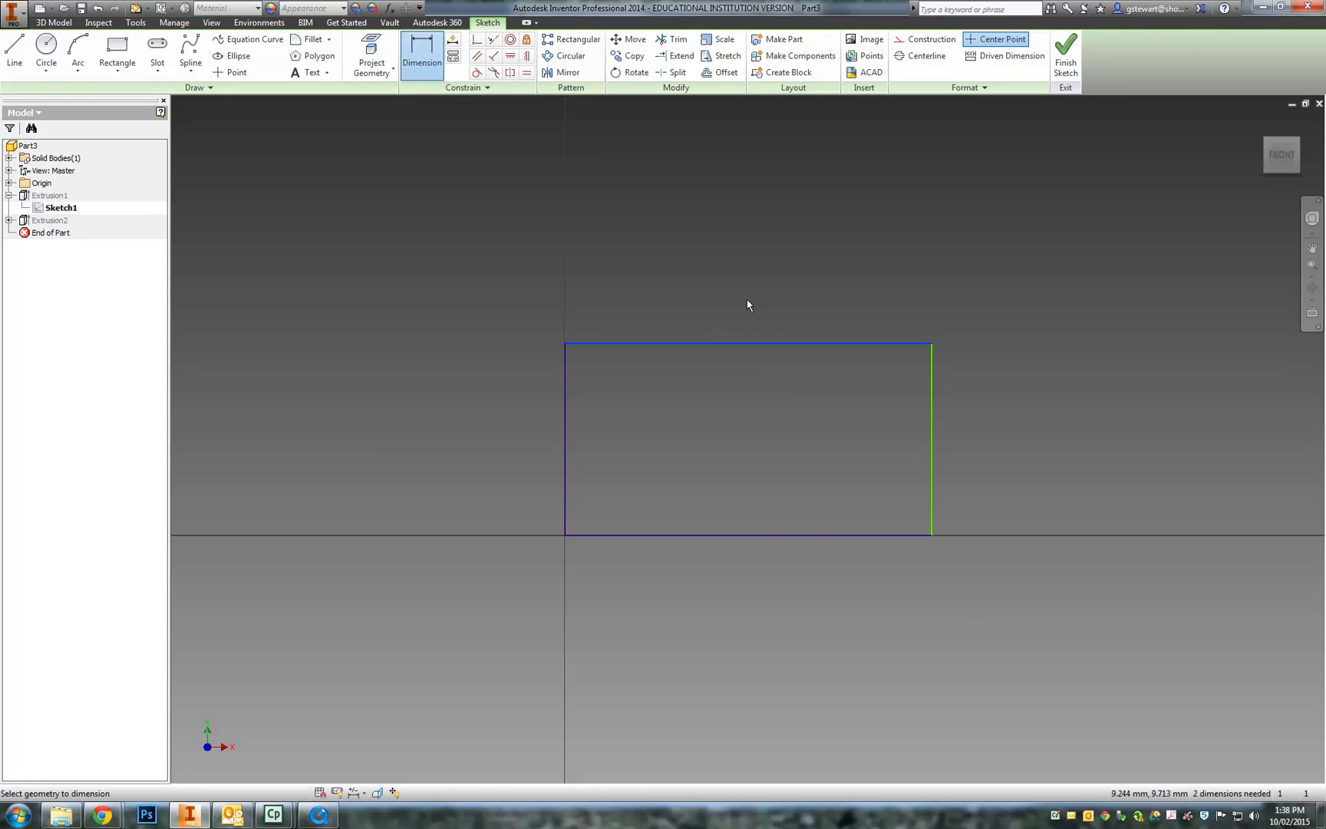
left_click(751, 277)
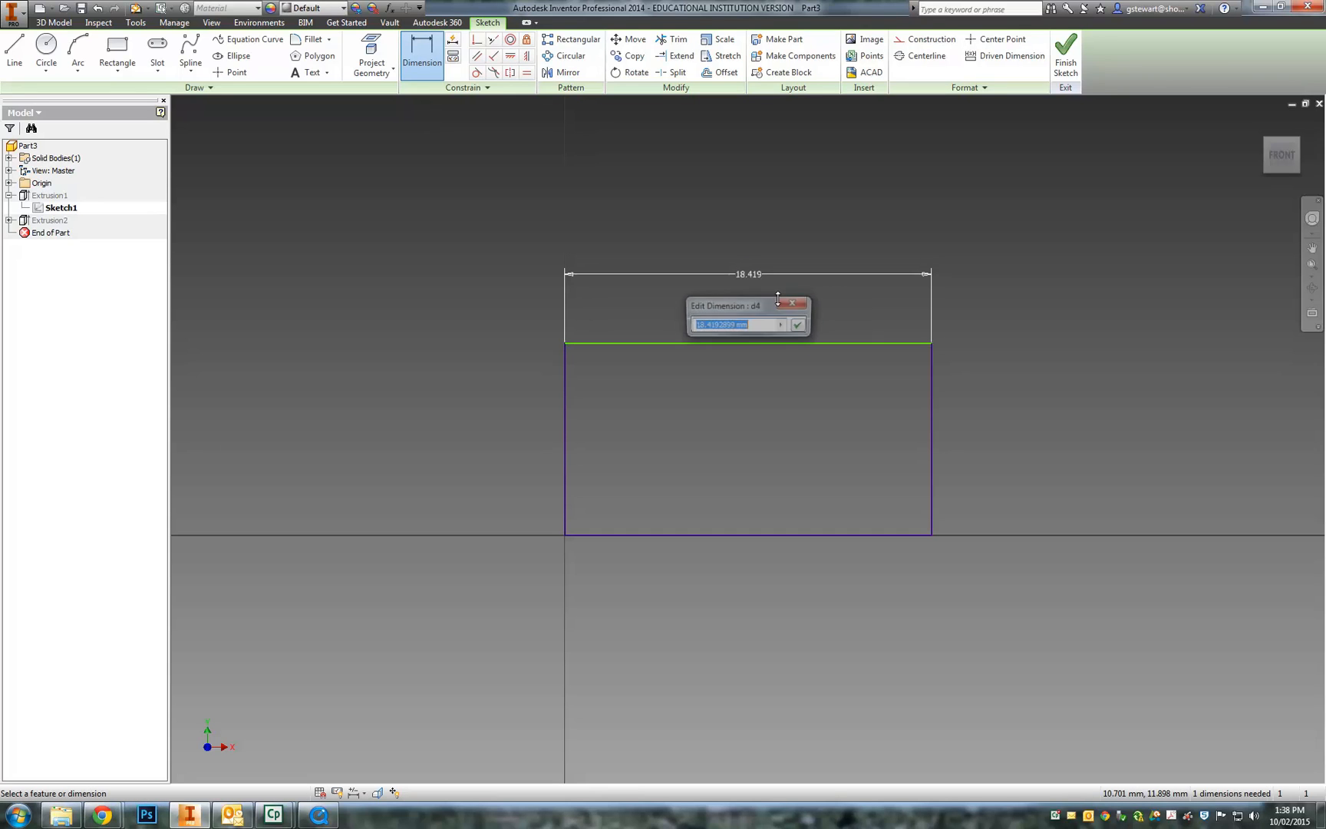
left_click(780, 304)
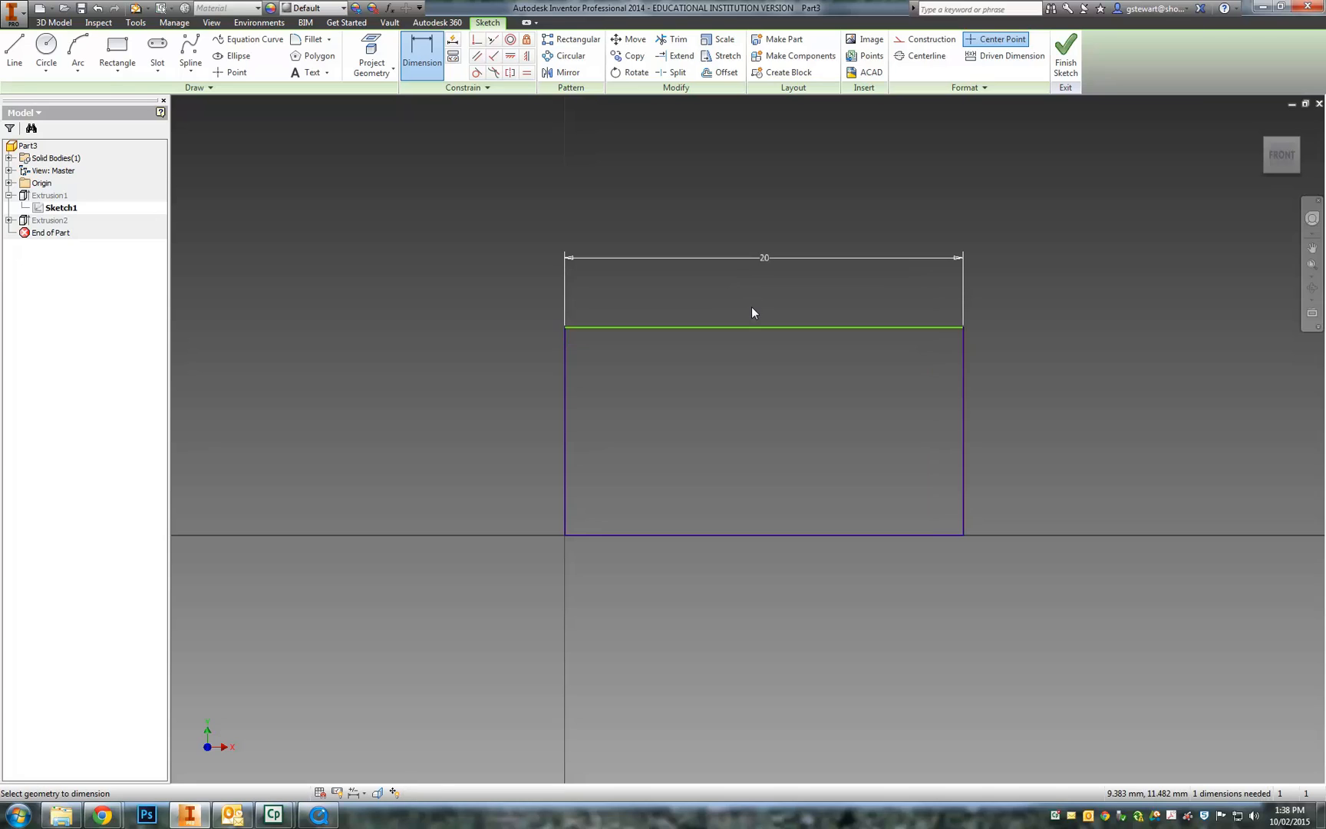
- Dimension the right edge at 10 mm and finish the sketch to update the box
left_click(965, 367)
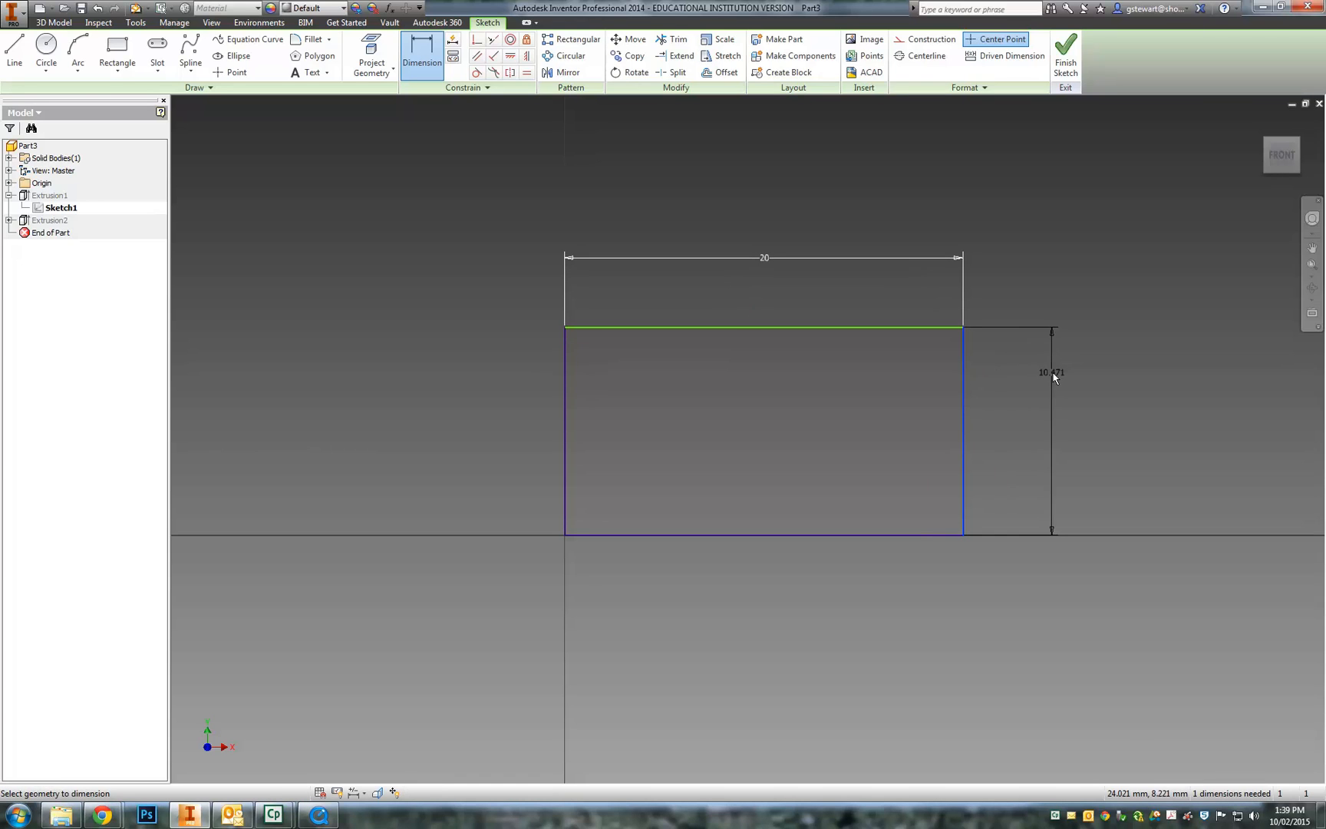
left_click(1051, 372)
type("10")
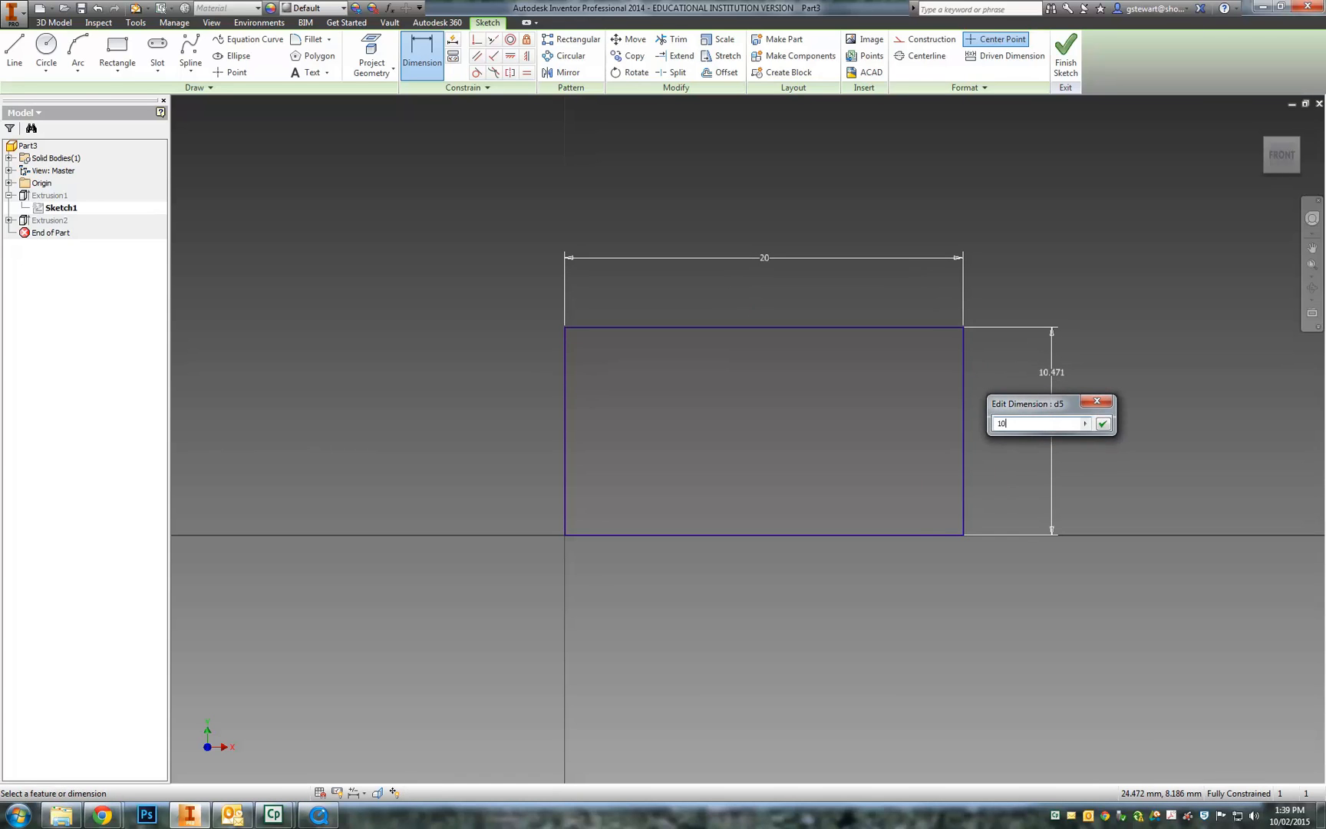
key("Return")
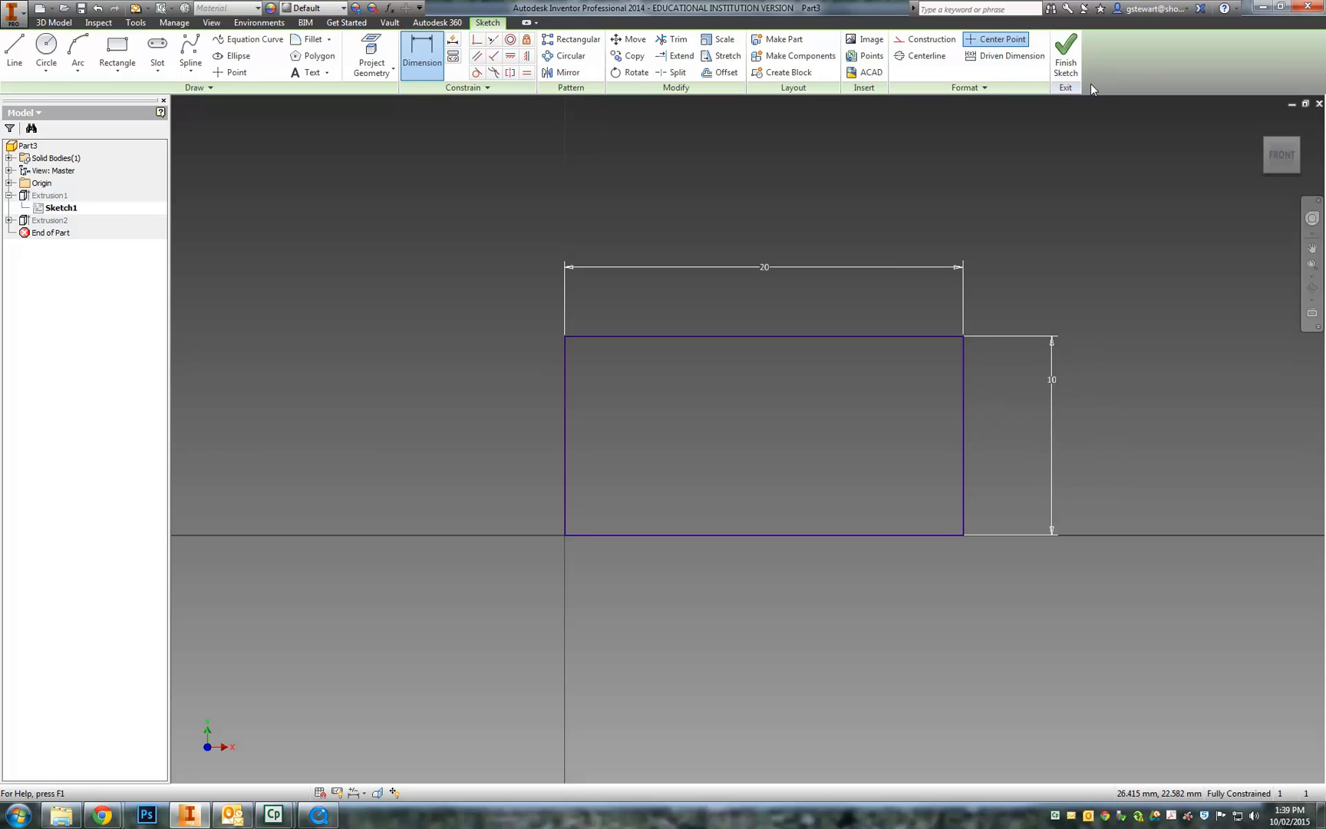
left_click(1066, 55)
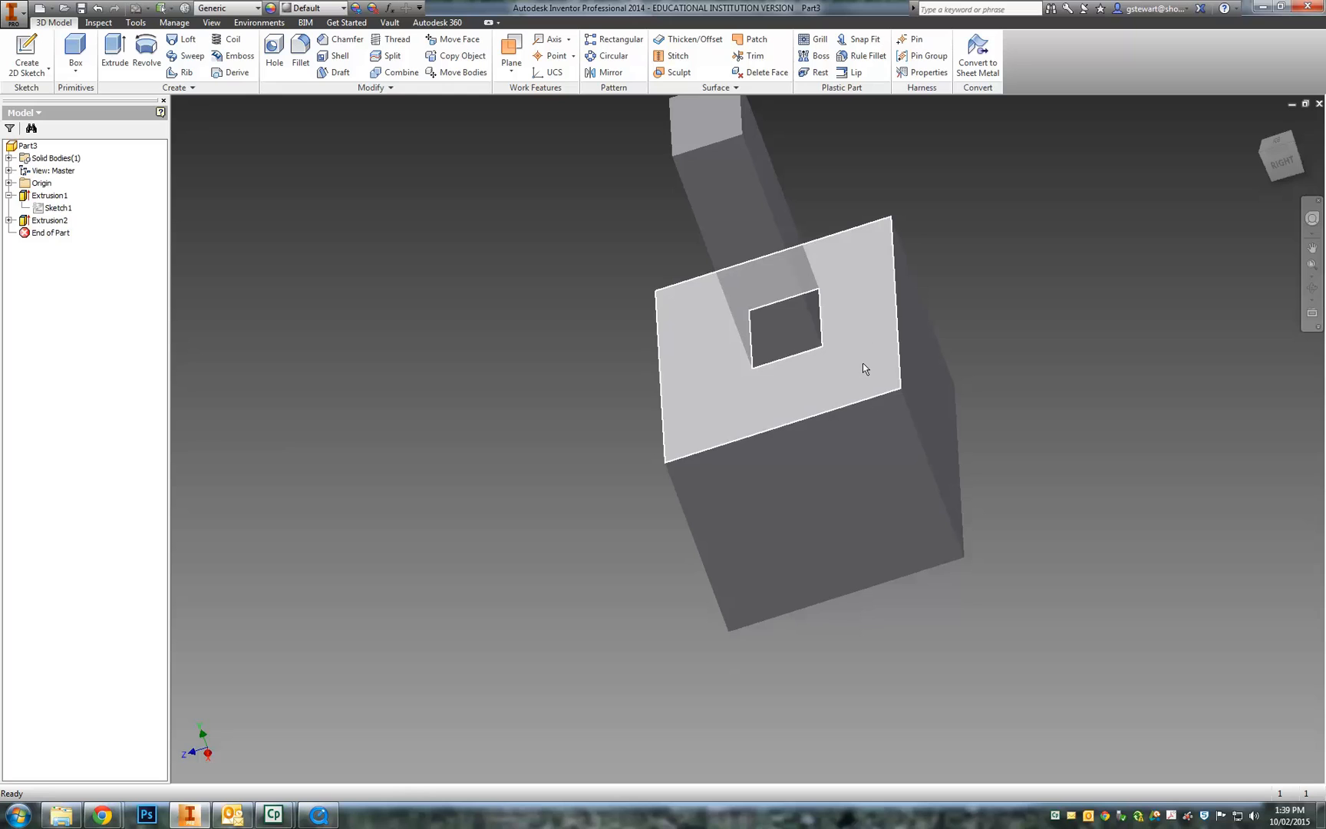
left_click(9, 196)
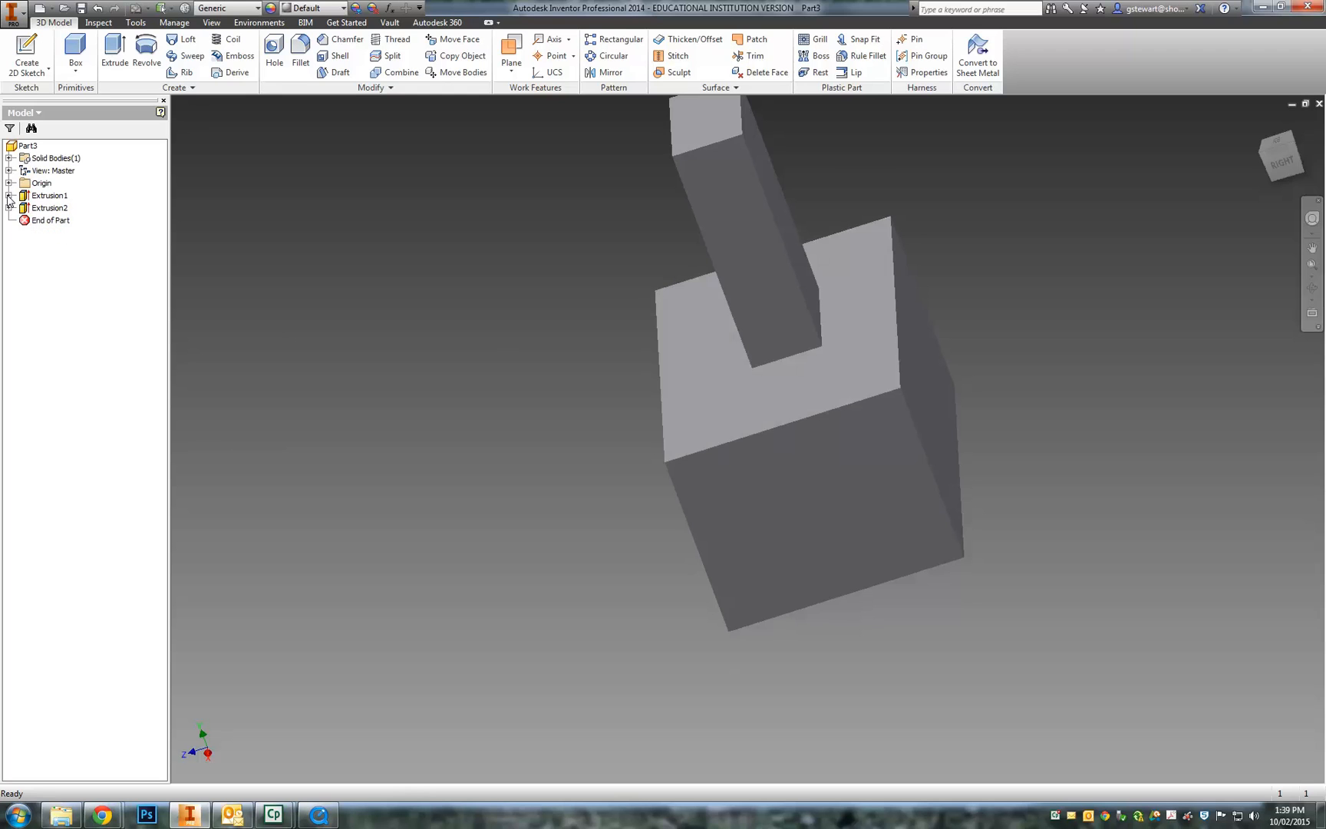